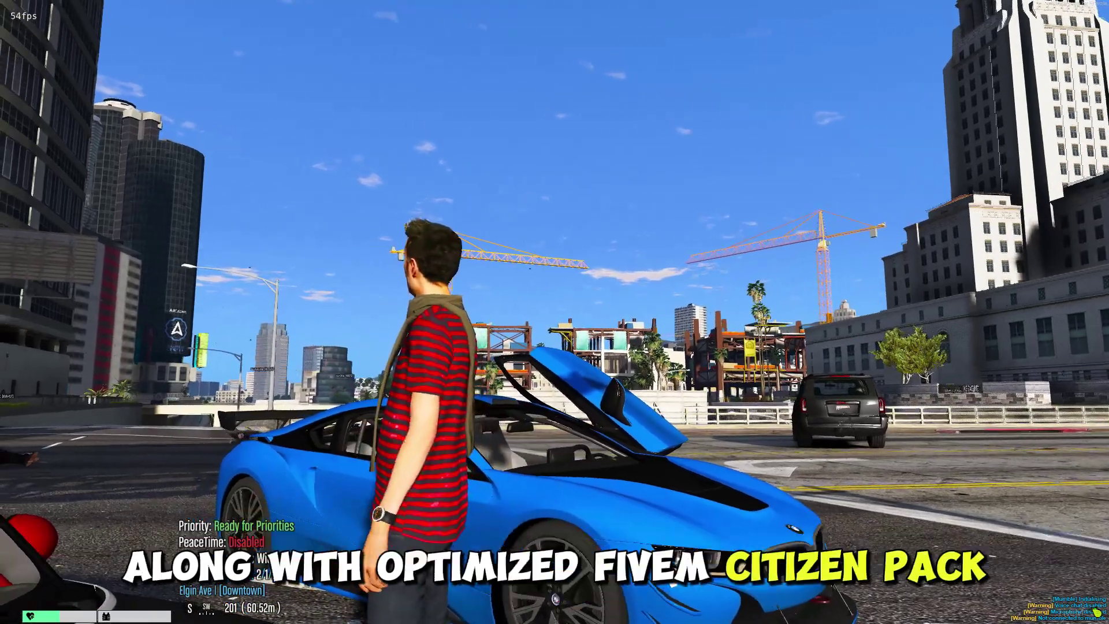
{"action": "key", "text": "alt+F1"}
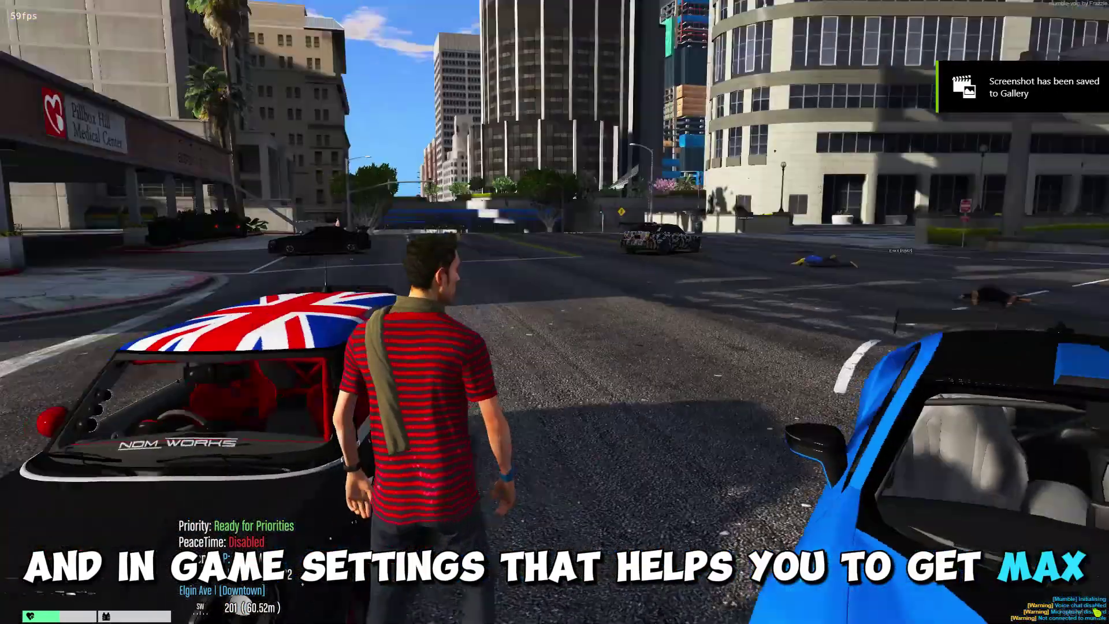
{"action": "key", "text": "f"}
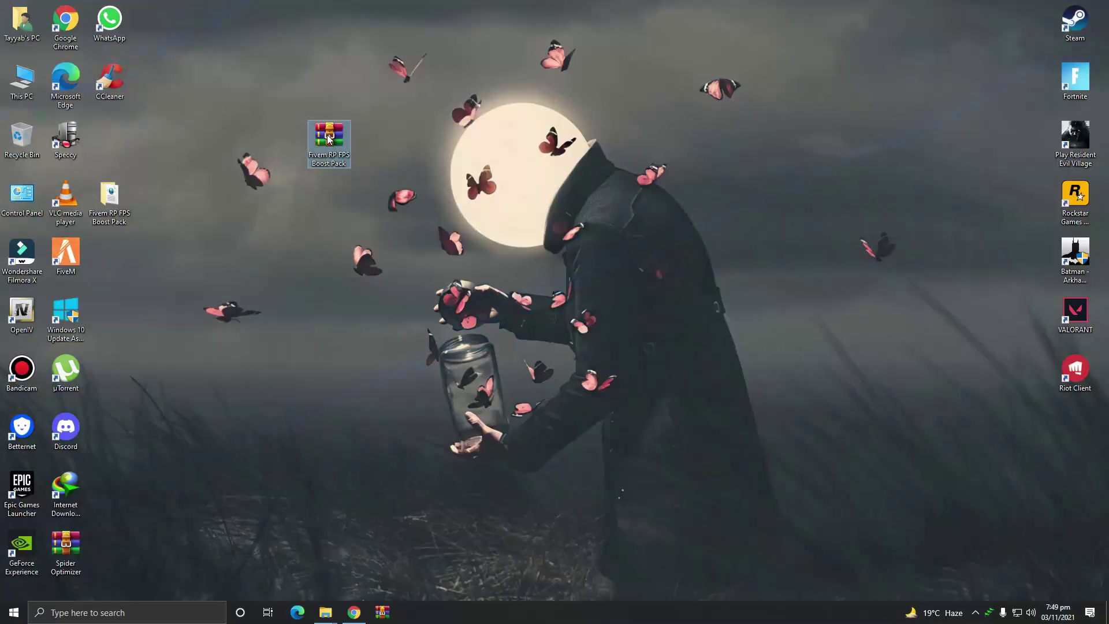
Step: Extract the Fivem RP FPS Boost Pack archive directly onto the desktop
{"action": "right_click", "coordinate": [330, 139]}
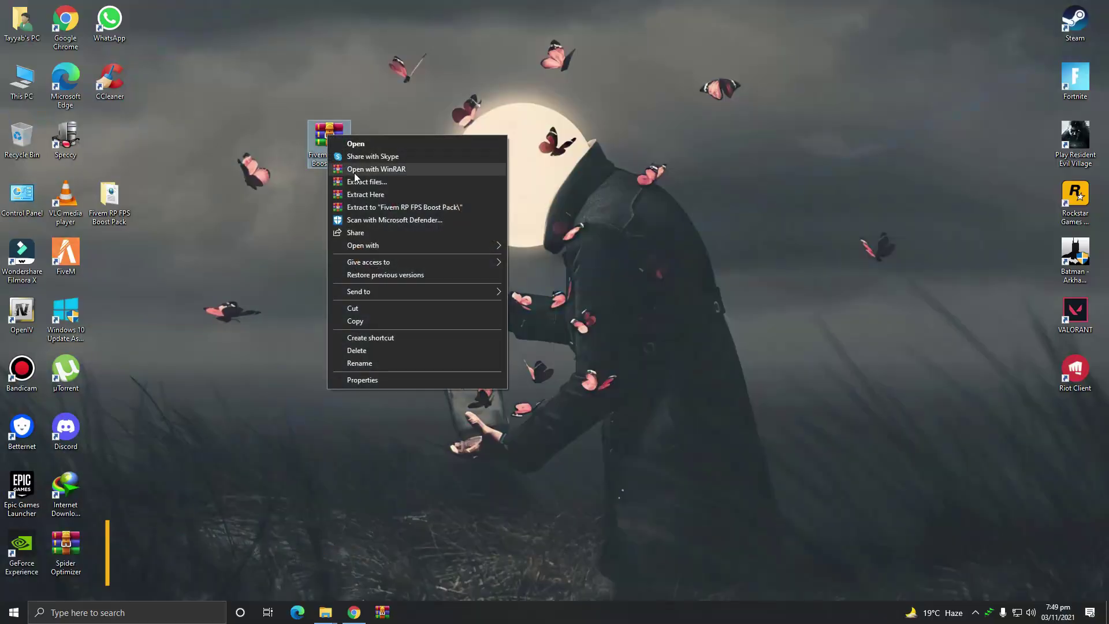
{"action": "left_click", "coordinate": [384, 199]}
{"action": "left_click", "coordinate": [533, 376]}
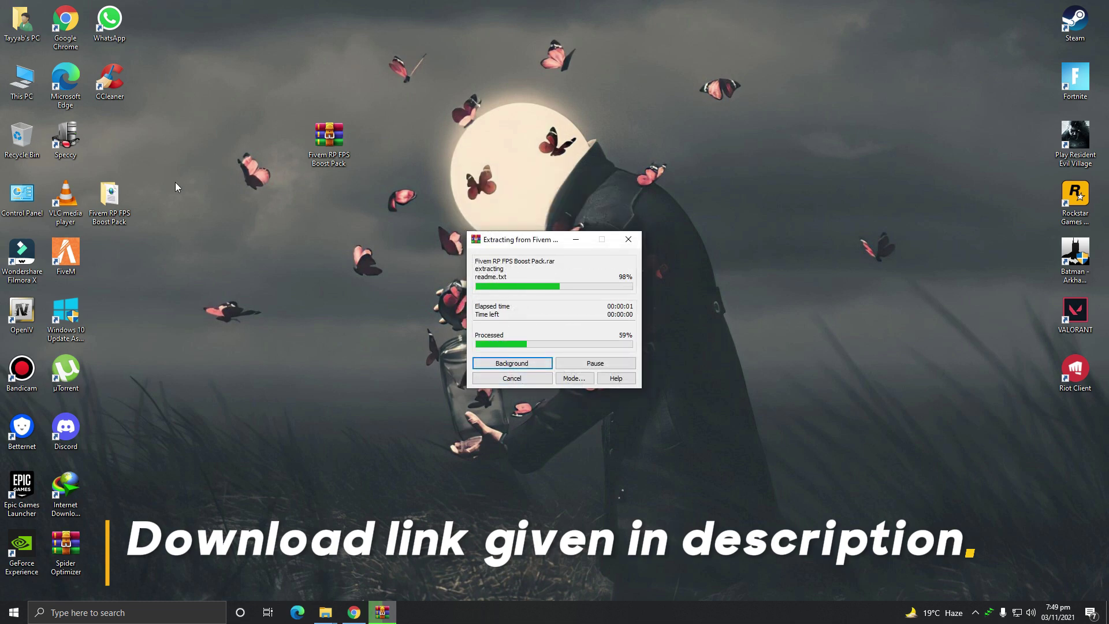
Step: Copy the Citizen folder from the extracted Fivem RP FPS Boost Pack folder and return to the desktop
{"action": "double_click", "coordinate": [109, 200]}
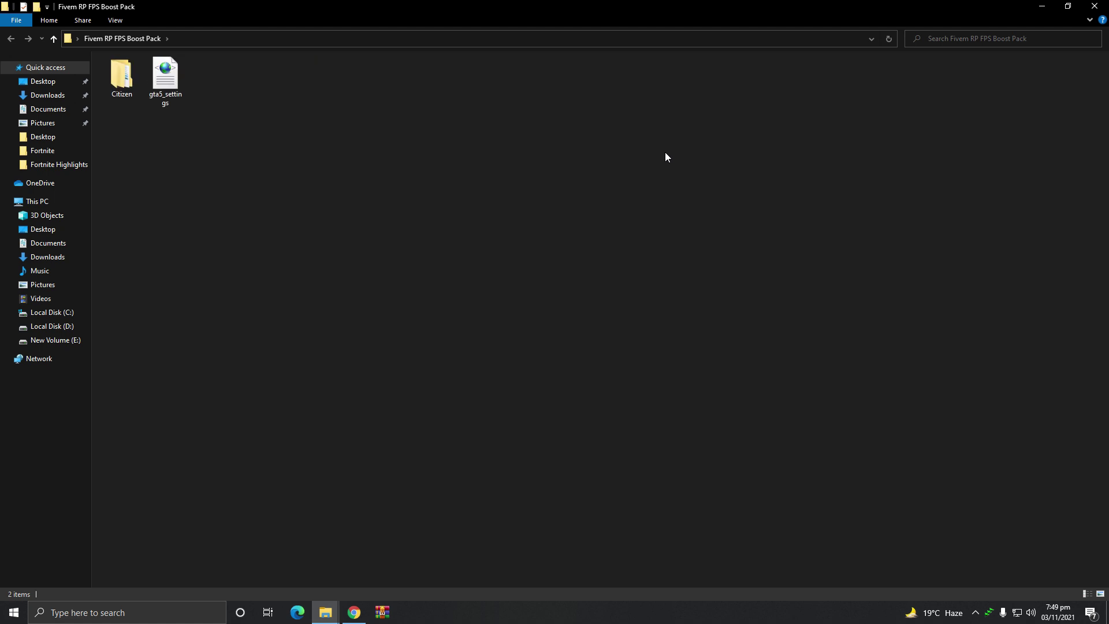
{"action": "scroll", "coordinate": [665, 156], "scroll_direction": "up", "scroll_amount": 3, "text": "ctrl"}
{"action": "left_click", "coordinate": [167, 134]}
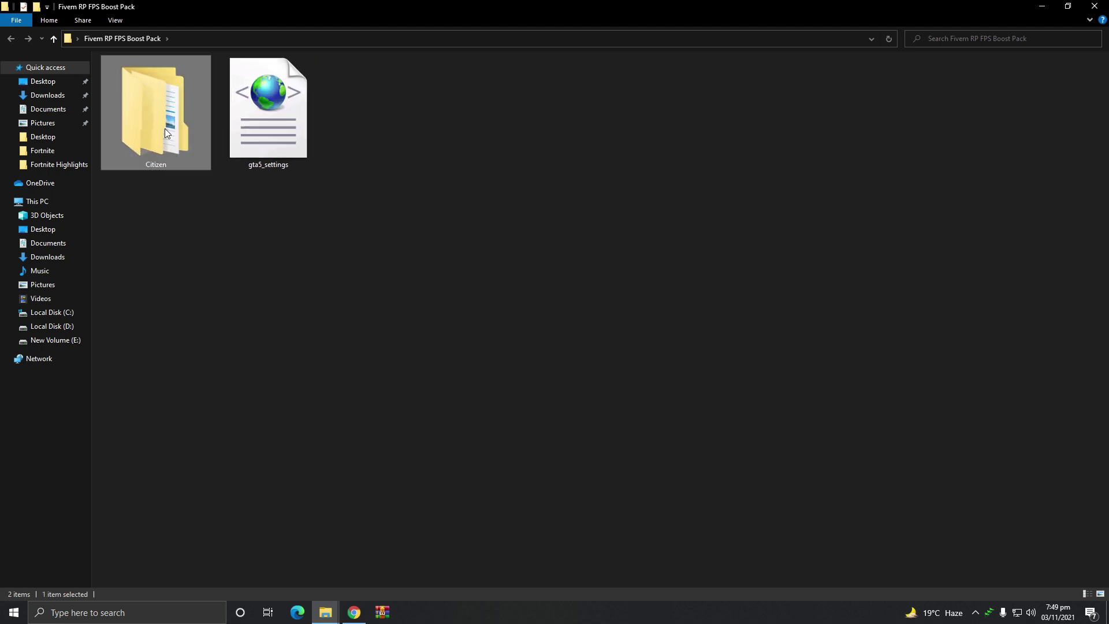
{"action": "right_click", "coordinate": [165, 133]}
{"action": "left_click", "coordinate": [220, 355]}
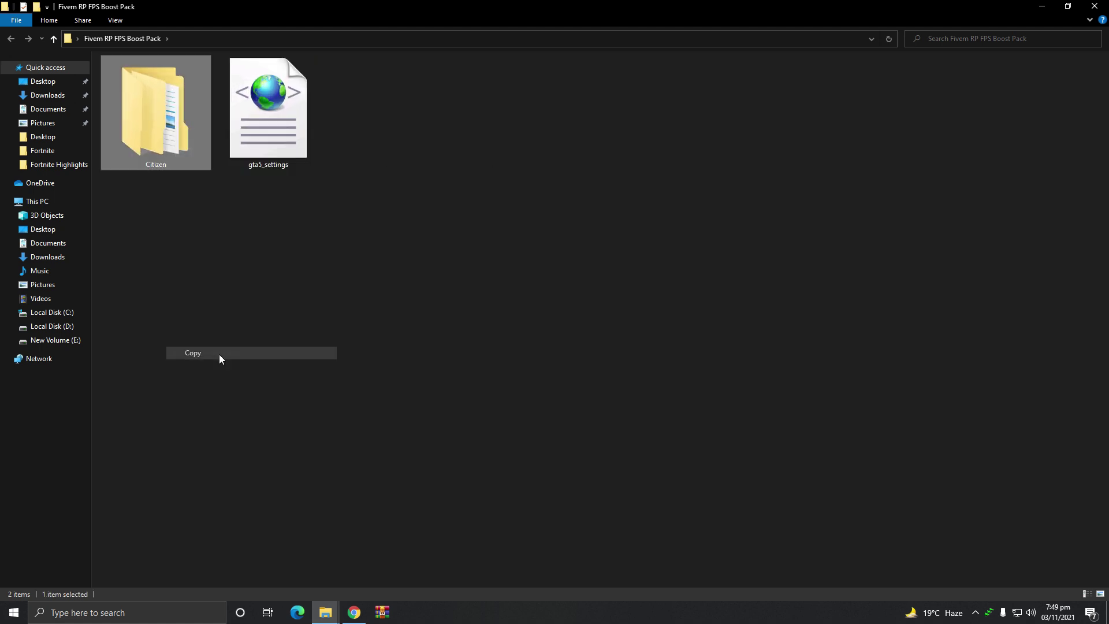
{"action": "left_click", "coordinate": [1067, 7]}
{"action": "left_click", "coordinate": [597, 23]}
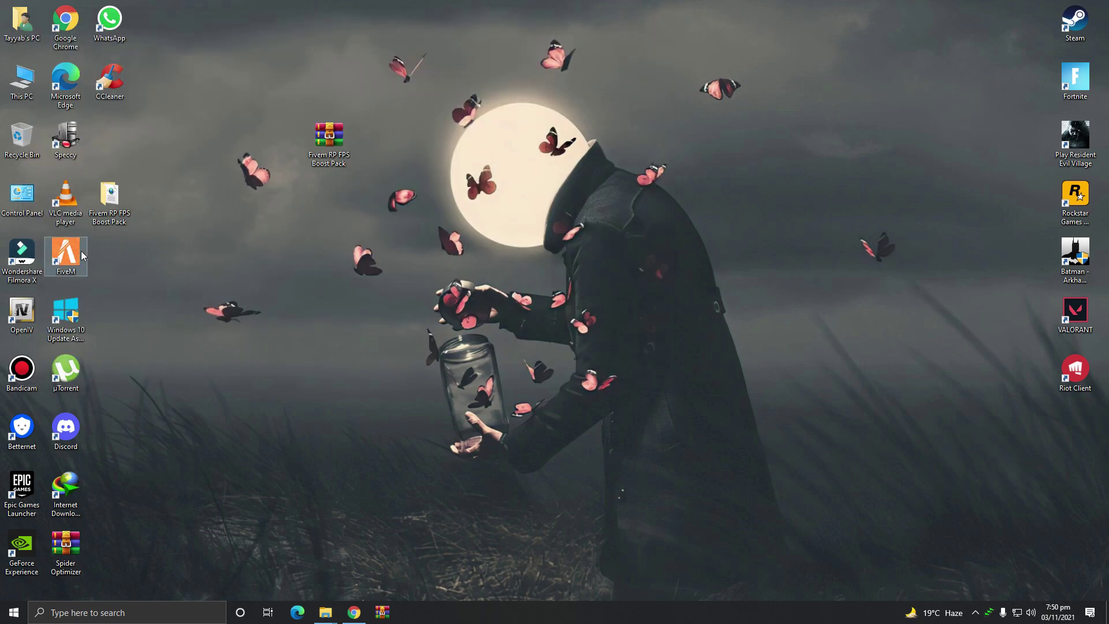
Step: Paste the copied Citizen folder into FiveM Application Data at the FiveM shortcut's file location and close the window
{"action": "right_click", "coordinate": [82, 255]}
{"action": "left_click", "coordinate": [128, 274]}
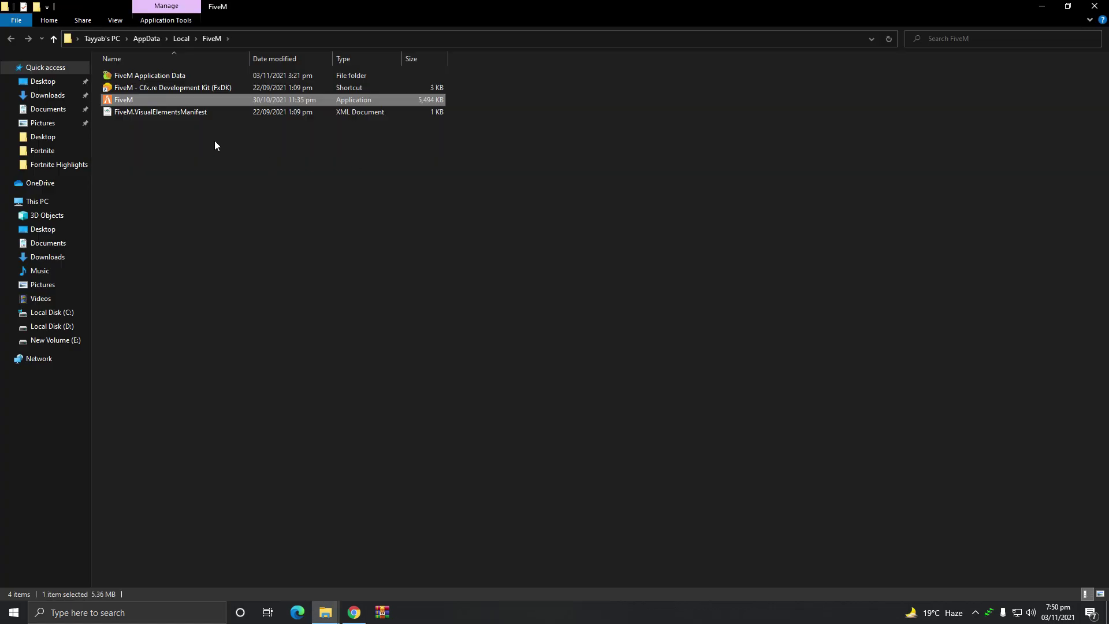
{"action": "double_click", "coordinate": [156, 77]}
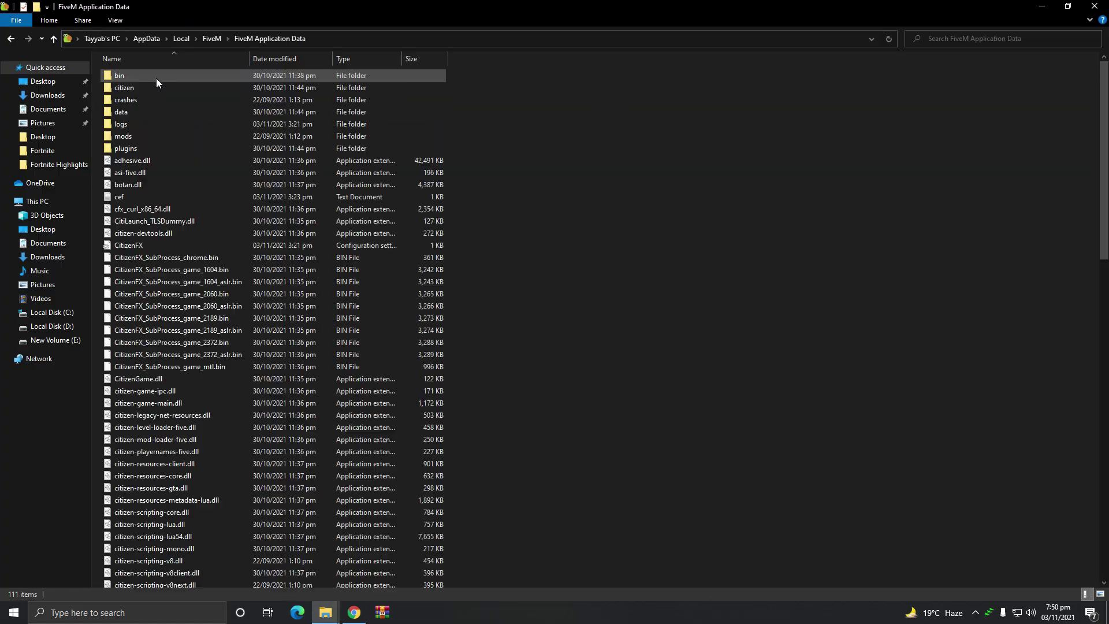
{"action": "right_click", "coordinate": [551, 103]}
{"action": "left_click", "coordinate": [608, 182]}
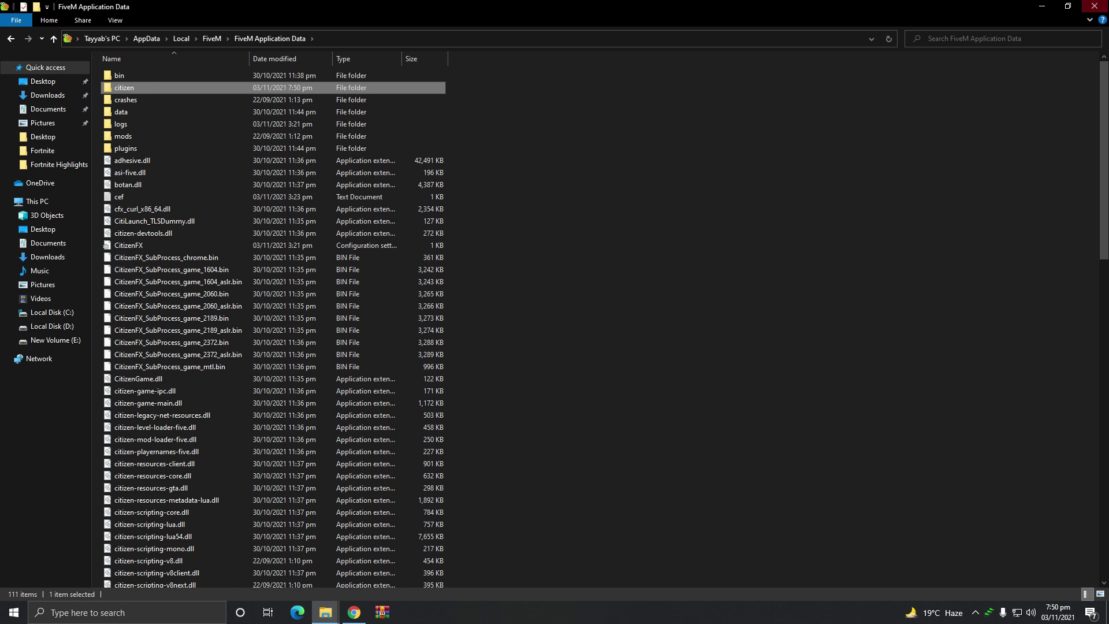
{"action": "left_click", "coordinate": [1043, 12]}
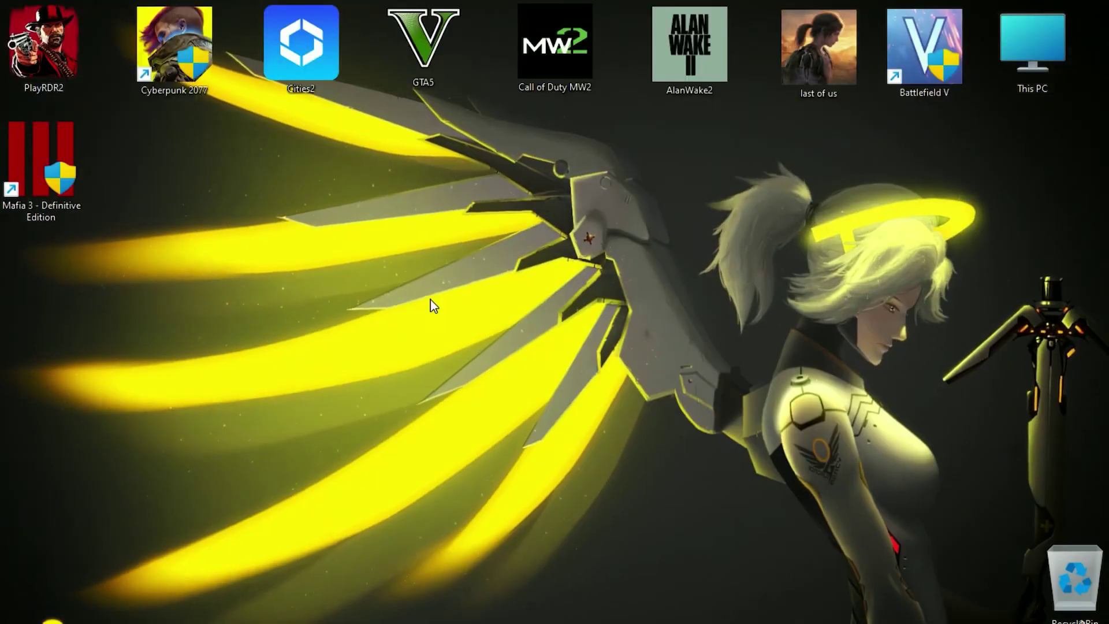
Step: Run regedit and allow Registry Editor to make changes to the device
{"action": "key", "text": "super+r"}
{"action": "left_click_drag", "start_coordinate": [185, 497], "coordinate": [636, 235]}
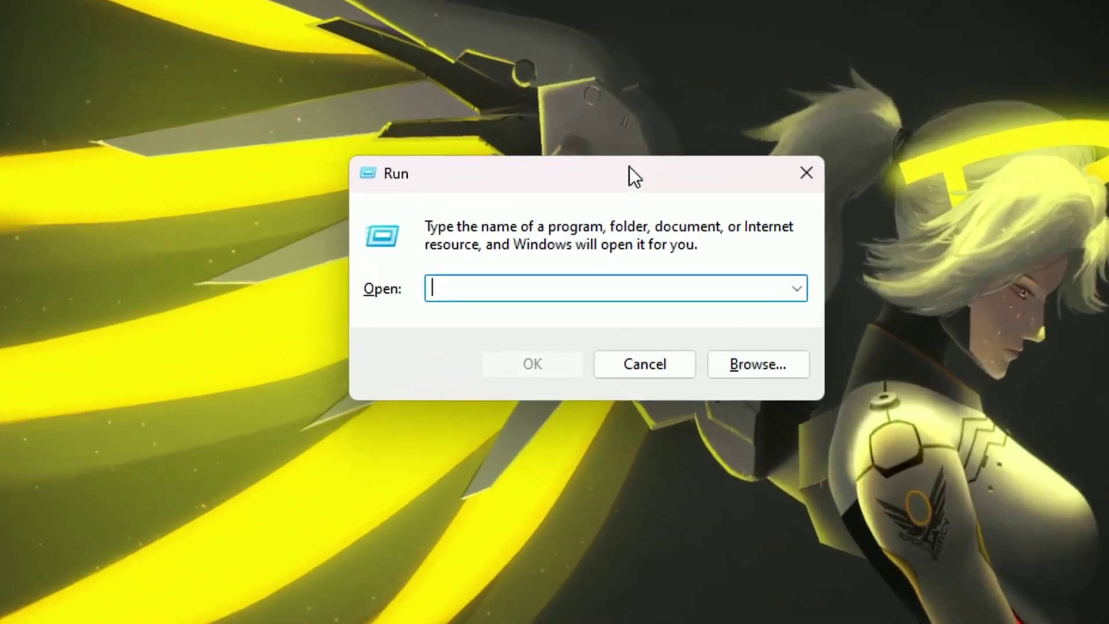
{"action": "type", "text": "re"}
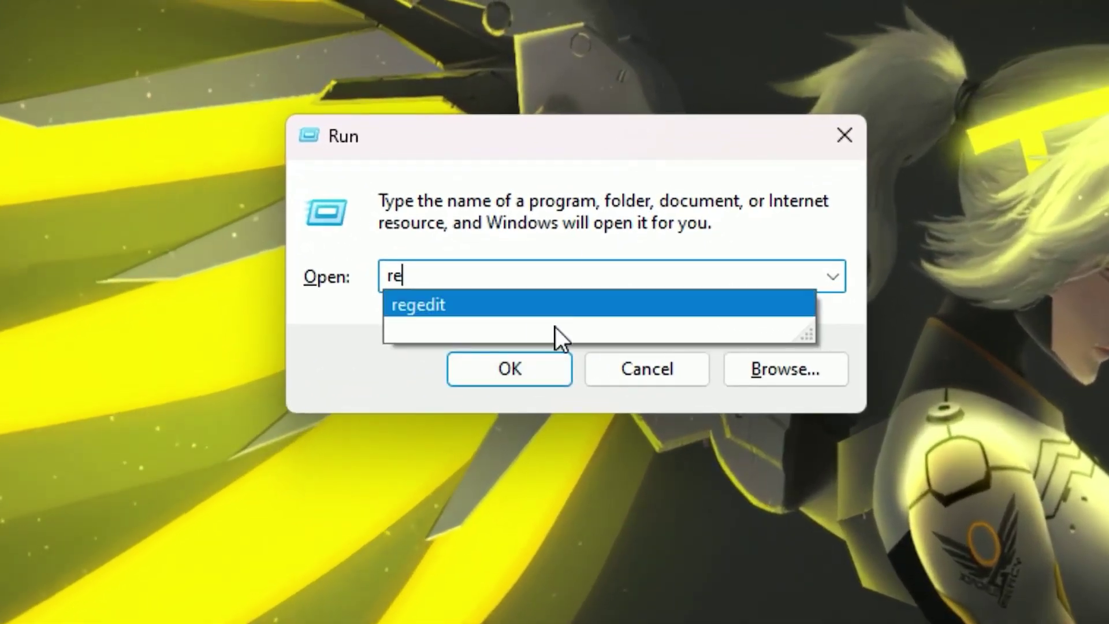
{"action": "left_click", "coordinate": [424, 318]}
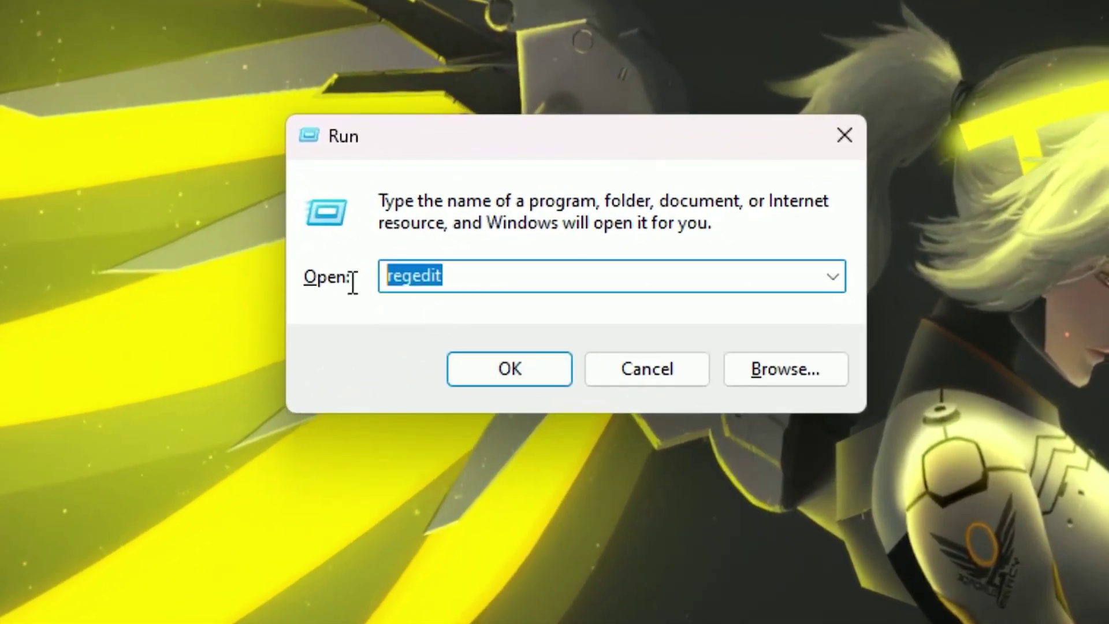
{"action": "left_click", "coordinate": [478, 279]}
{"action": "left_click", "coordinate": [523, 359]}
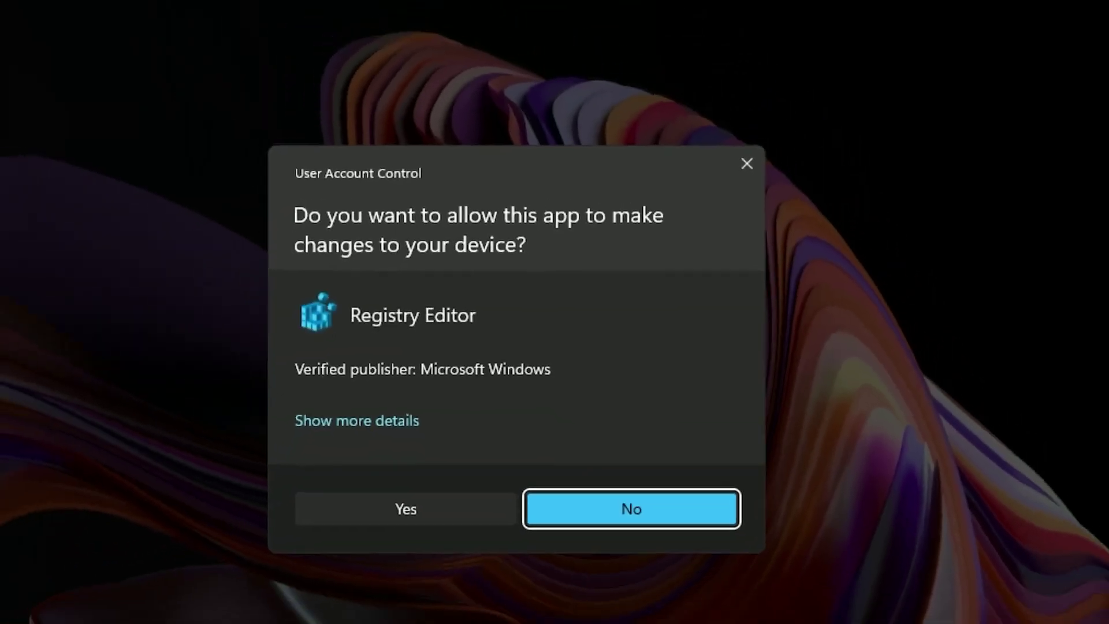
{"action": "left_click", "coordinate": [401, 574]}
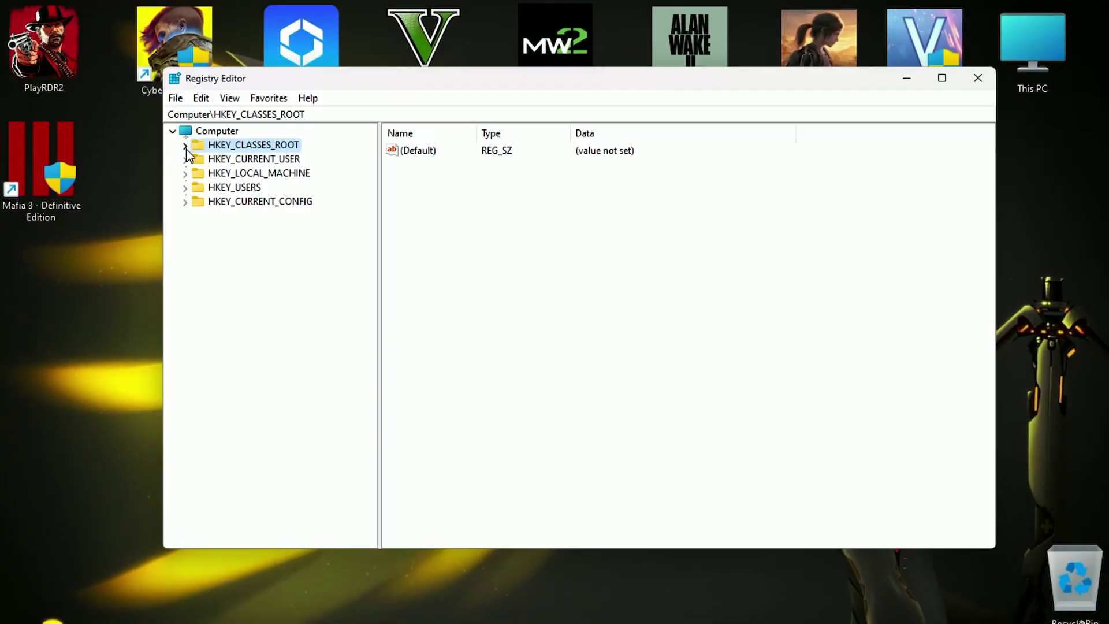
Step: Go to the registry key HKEY_CURRENT_USER\Software\Microsoft\DirectX\UserGpuPreferences
{"action": "left_click", "coordinate": [258, 160]}
{"action": "left_click", "coordinate": [101, 130]}
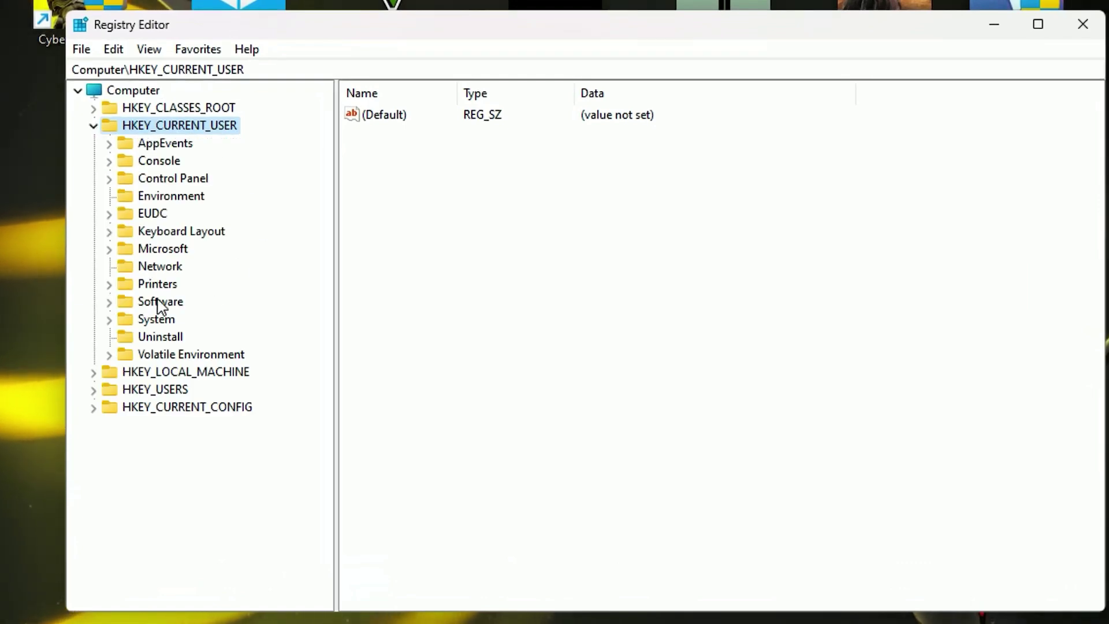
{"action": "left_click", "coordinate": [109, 302]}
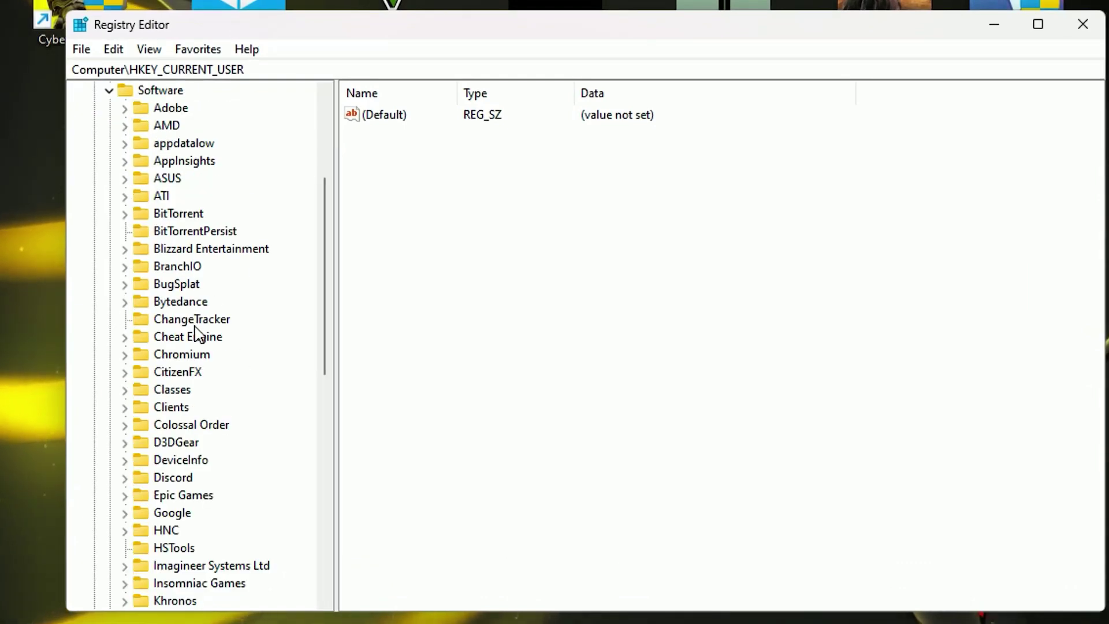
{"action": "scroll", "coordinate": [196, 334], "scroll_direction": "down", "scroll_amount": 3}
{"action": "scroll", "coordinate": [203, 267], "scroll_direction": "down", "scroll_amount": 2}
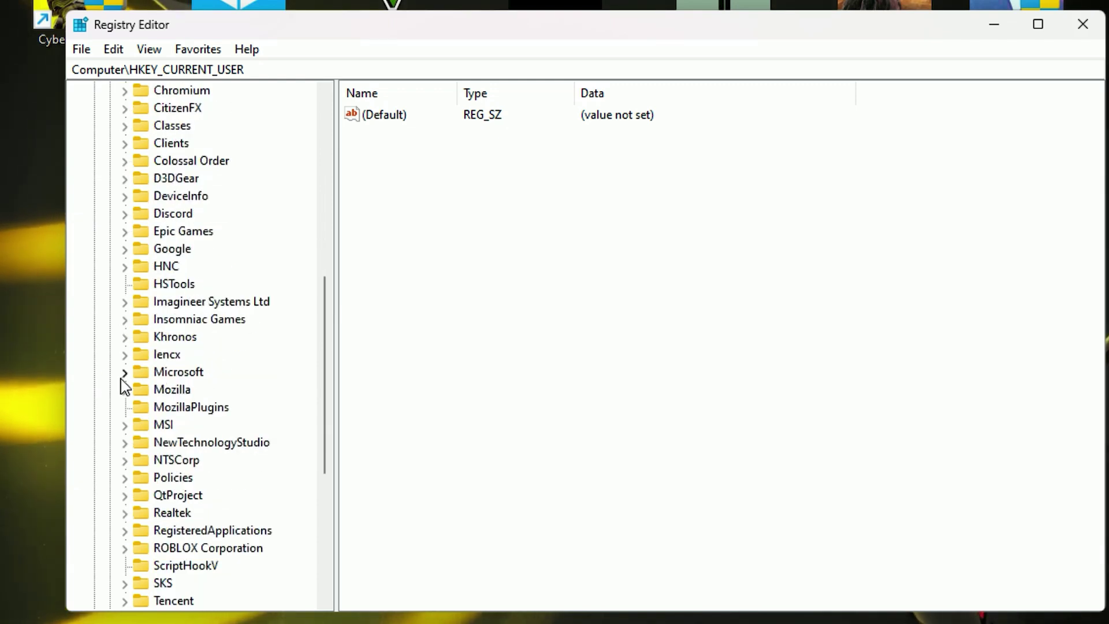
{"action": "left_click", "coordinate": [124, 373]}
{"action": "scroll", "coordinate": [258, 420], "scroll_direction": "down", "scroll_amount": 1}
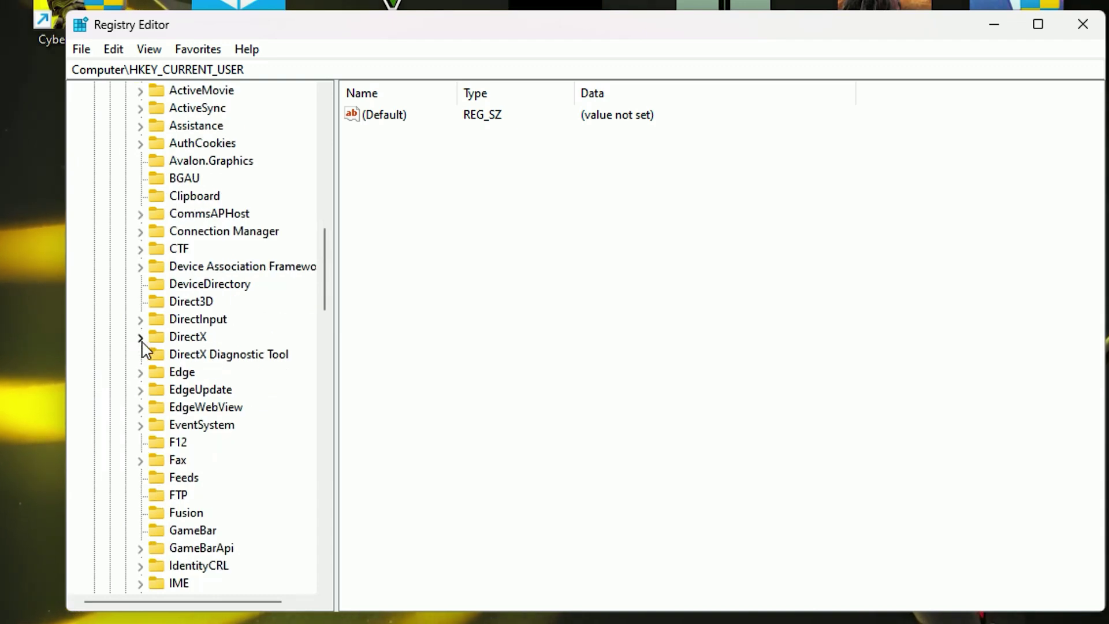
{"action": "left_click", "coordinate": [141, 338]}
{"action": "left_click", "coordinate": [228, 354]}
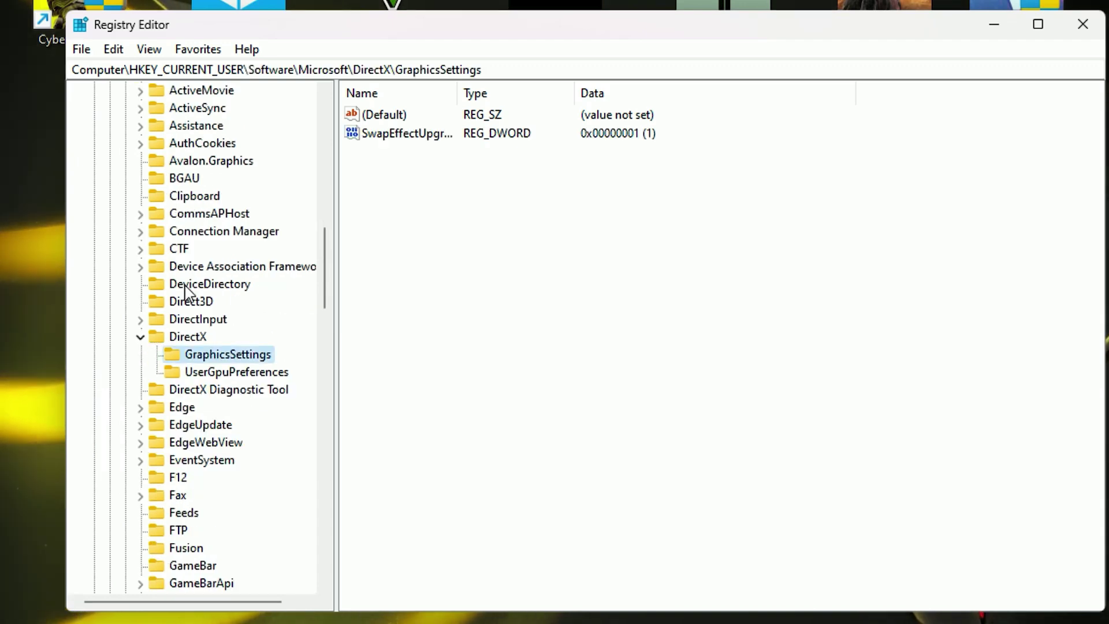
{"action": "left_click", "coordinate": [243, 373]}
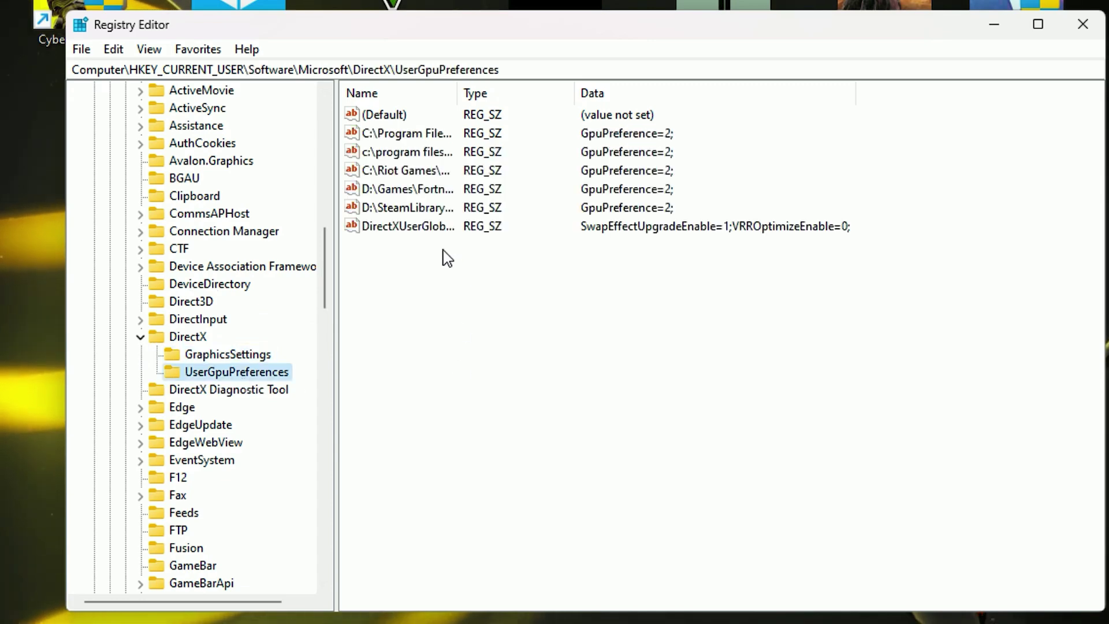
Step: Open the Fortnite entry under UserGpuPreferences for editing and set its value data to GpuPreference=0;
{"action": "double_click", "coordinate": [398, 195]}
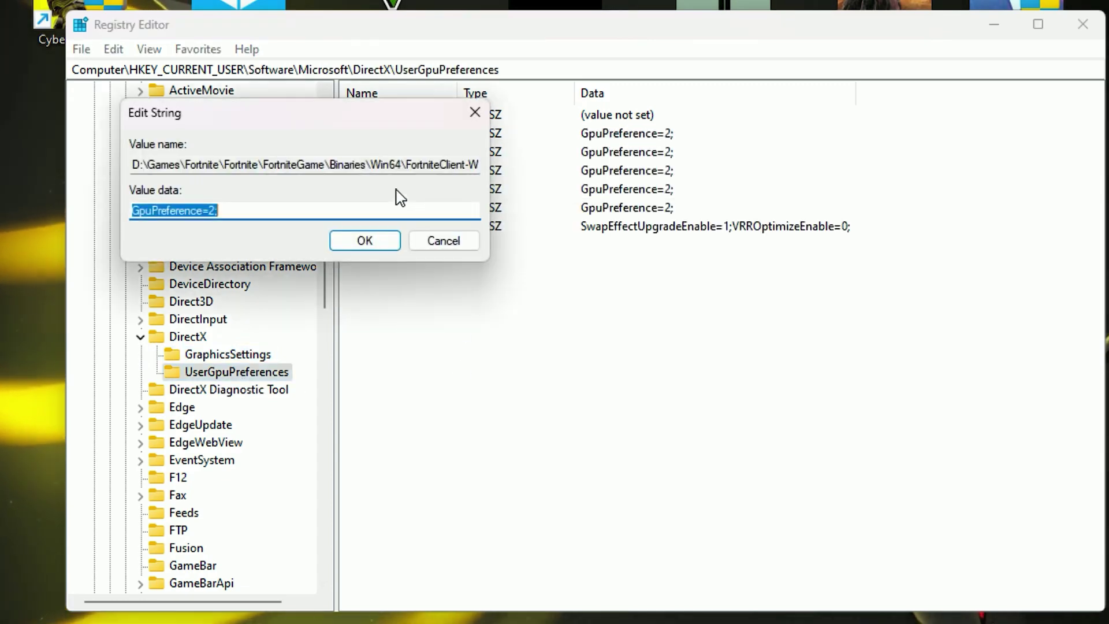
{"action": "left_click", "coordinate": [304, 206]}
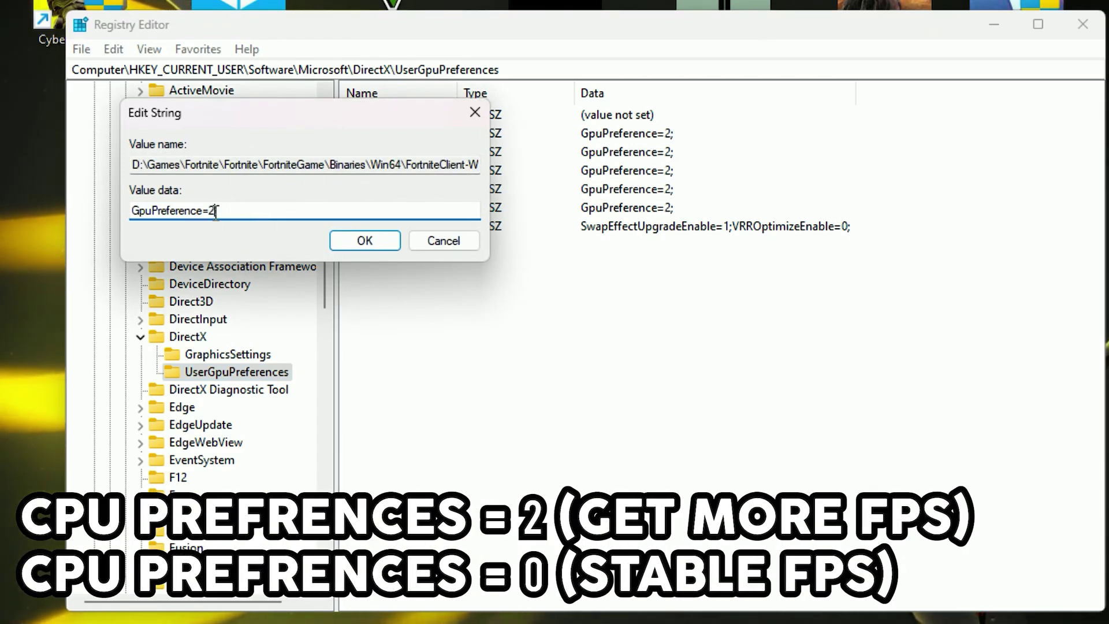
{"action": "type", "text": "0;"}
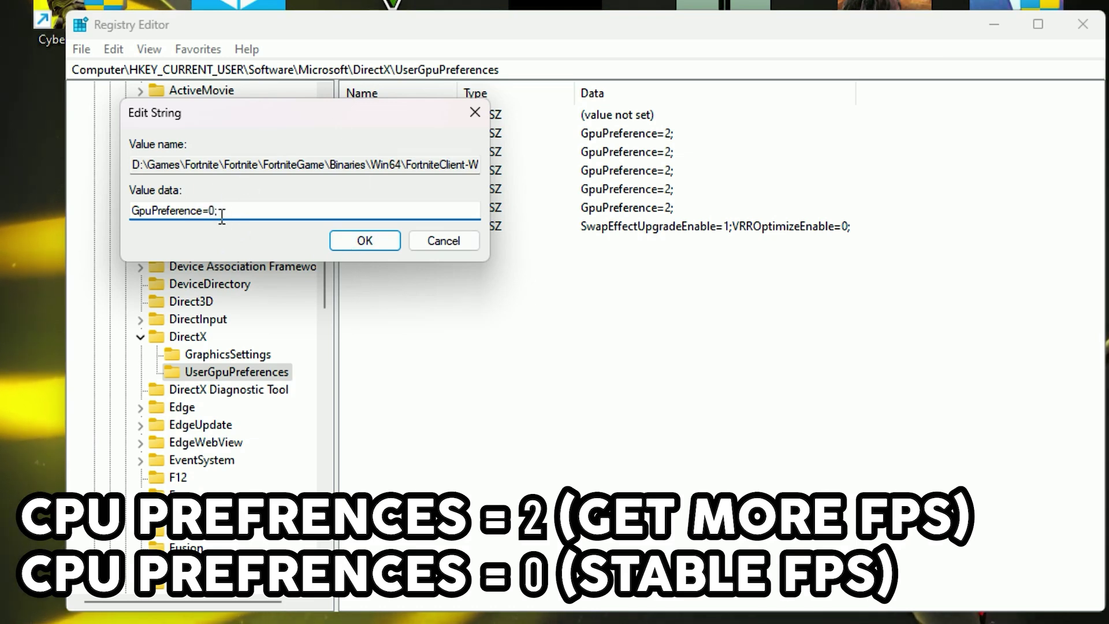
{"action": "left_click_drag", "start_coordinate": [222, 215], "coordinate": [138, 227]}
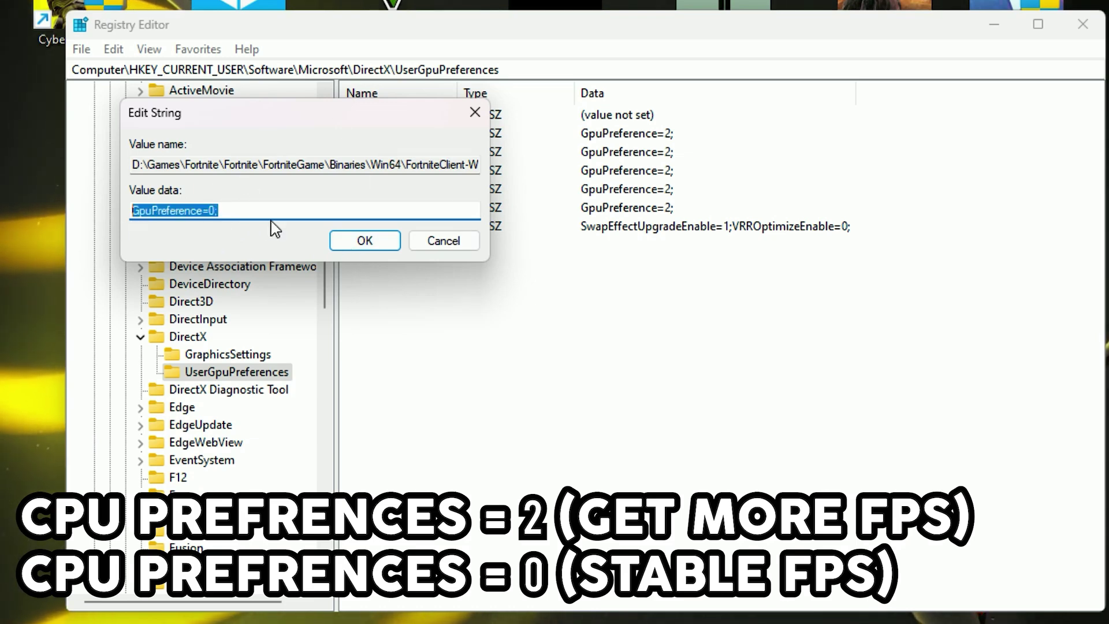
Step: Set the Fortnite entry's value data to GpuPreference=2;, accept the edit and close Registry Editor
{"action": "left_click", "coordinate": [212, 212]}
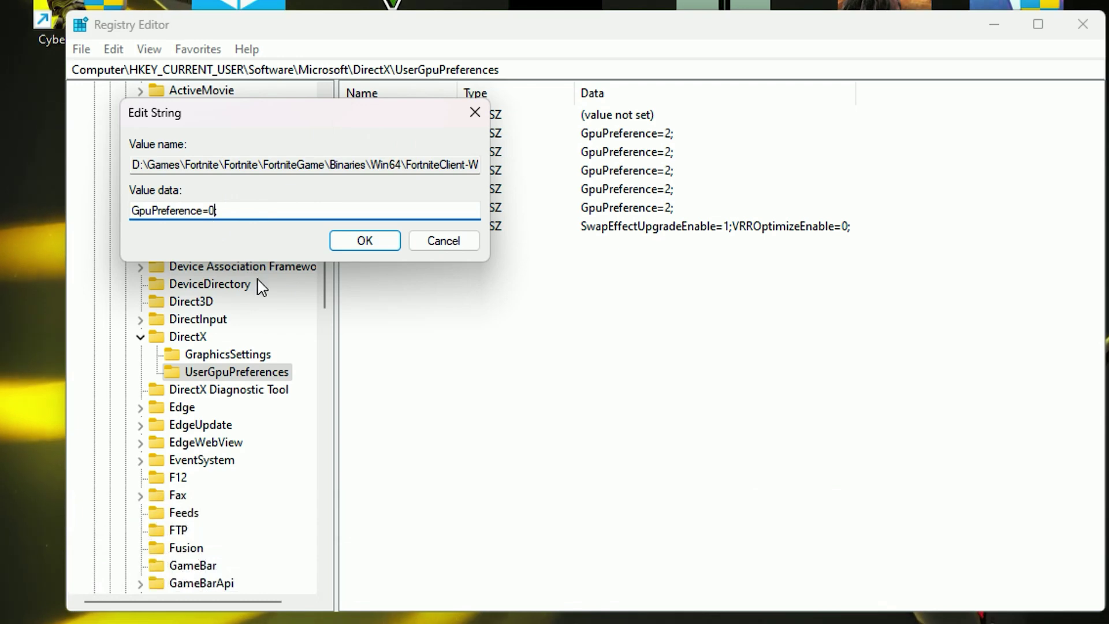
{"action": "type", "text": "2;"}
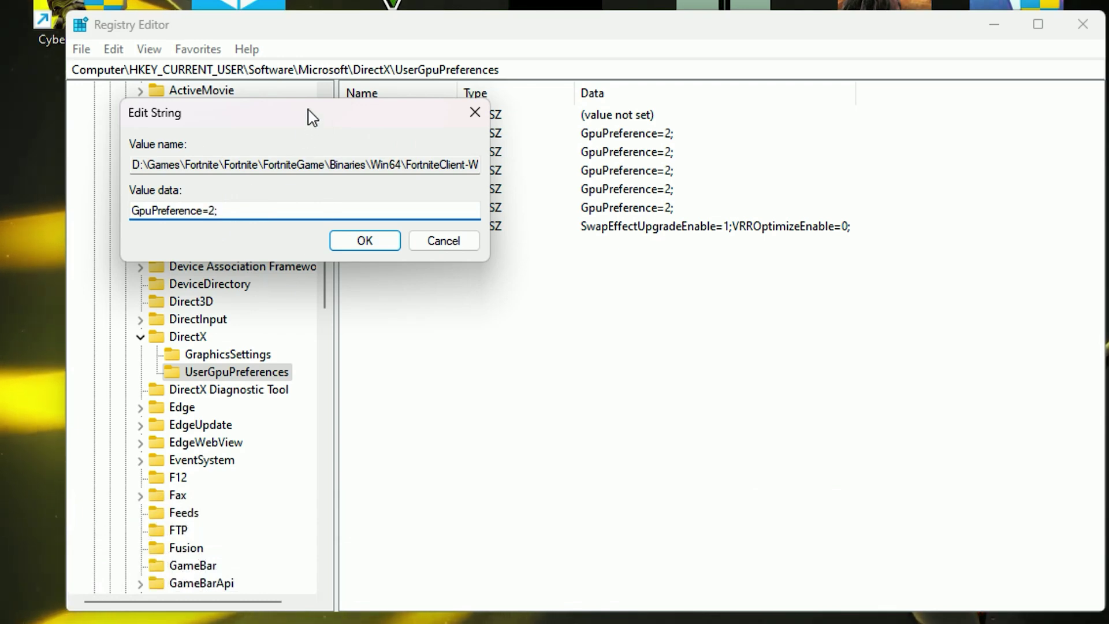
{"action": "left_click_drag", "start_coordinate": [312, 117], "coordinate": [455, 197]}
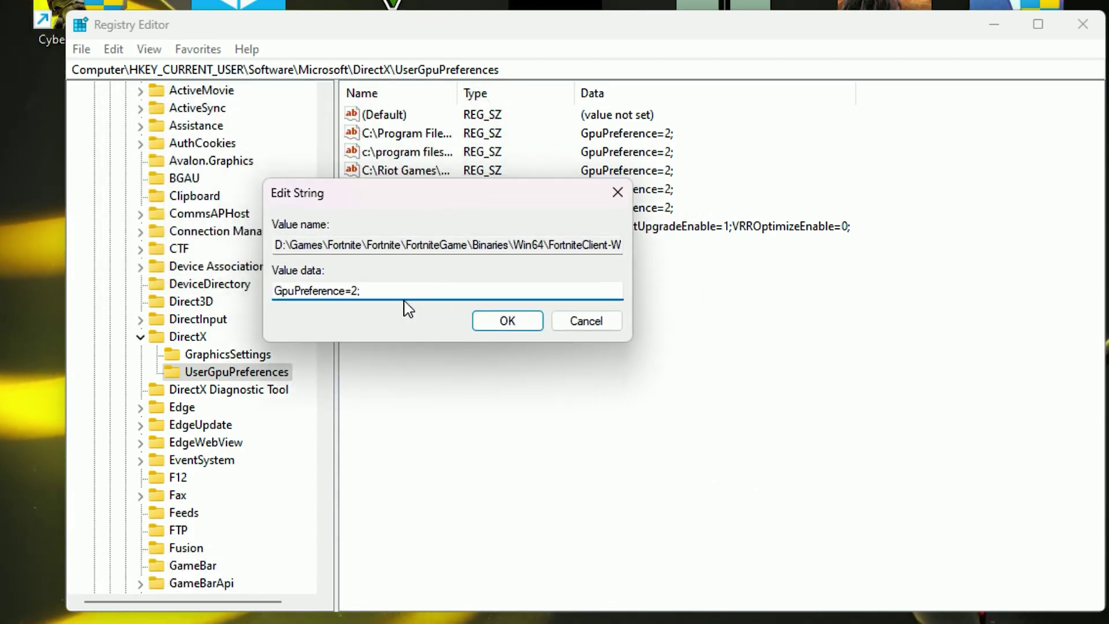
{"action": "double_click", "coordinate": [407, 287]}
{"action": "left_click", "coordinate": [448, 292]}
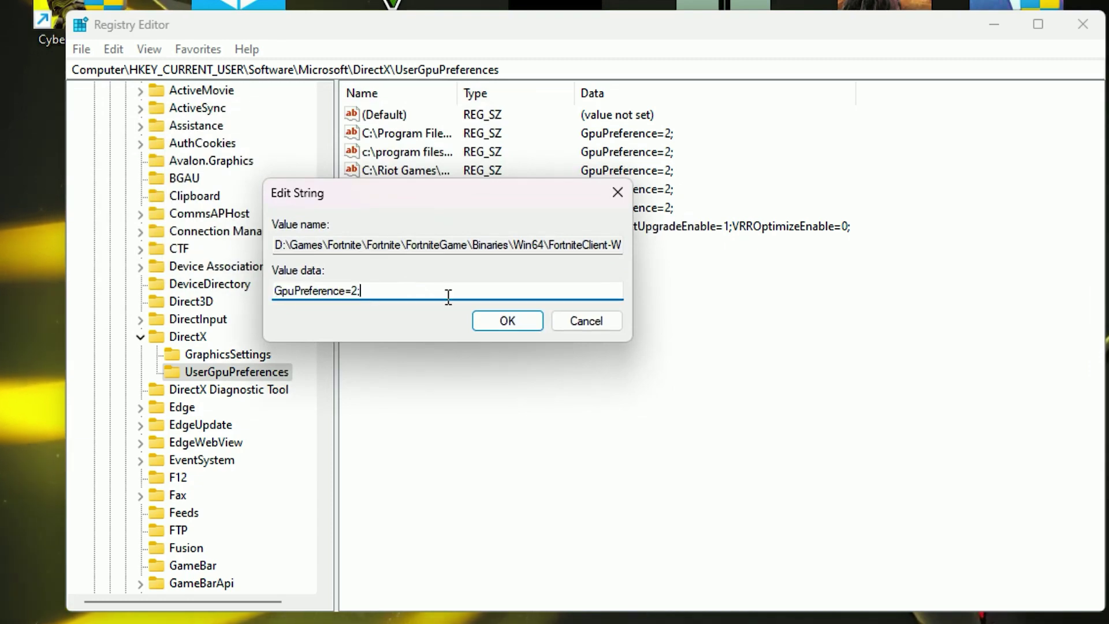
{"action": "left_click", "coordinate": [527, 326]}
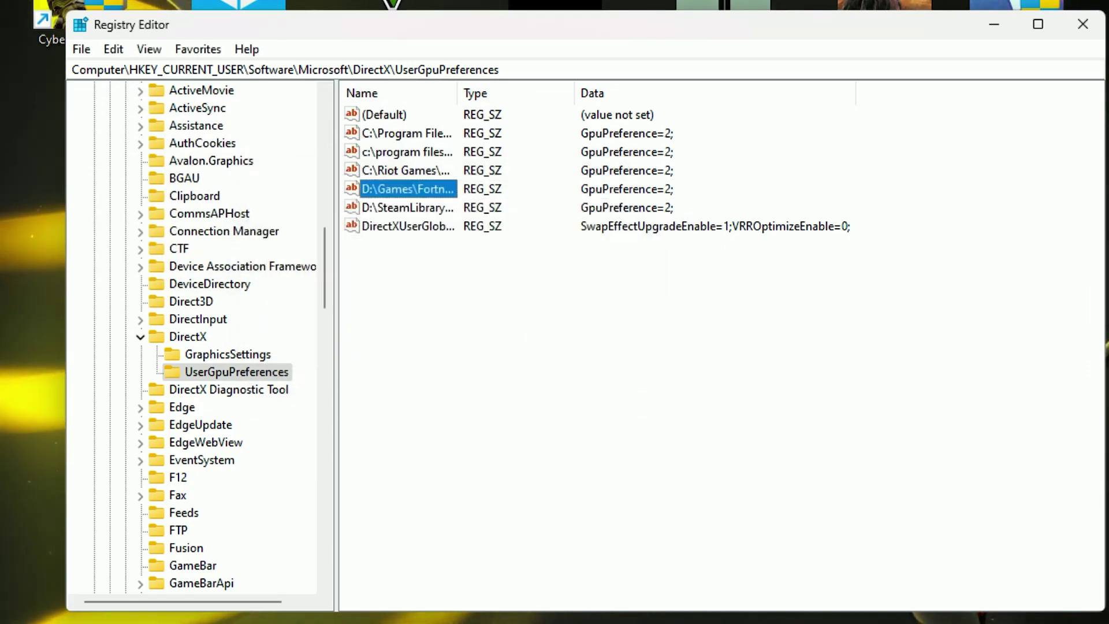
{"action": "left_click", "coordinate": [1083, 24]}
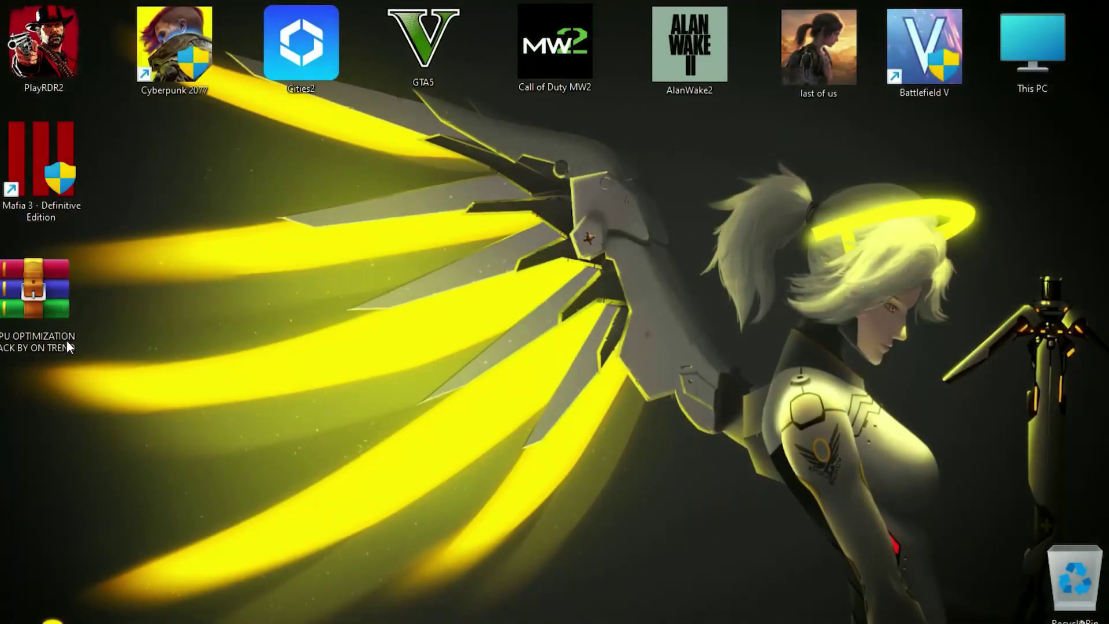
Step: Place the CPU OPTIMIZATION PACK BY ON TREND archive beside the Mafia 3 shortcut and extract its folder to the desktop
{"action": "left_click_drag", "start_coordinate": [34, 306], "coordinate": [176, 173]}
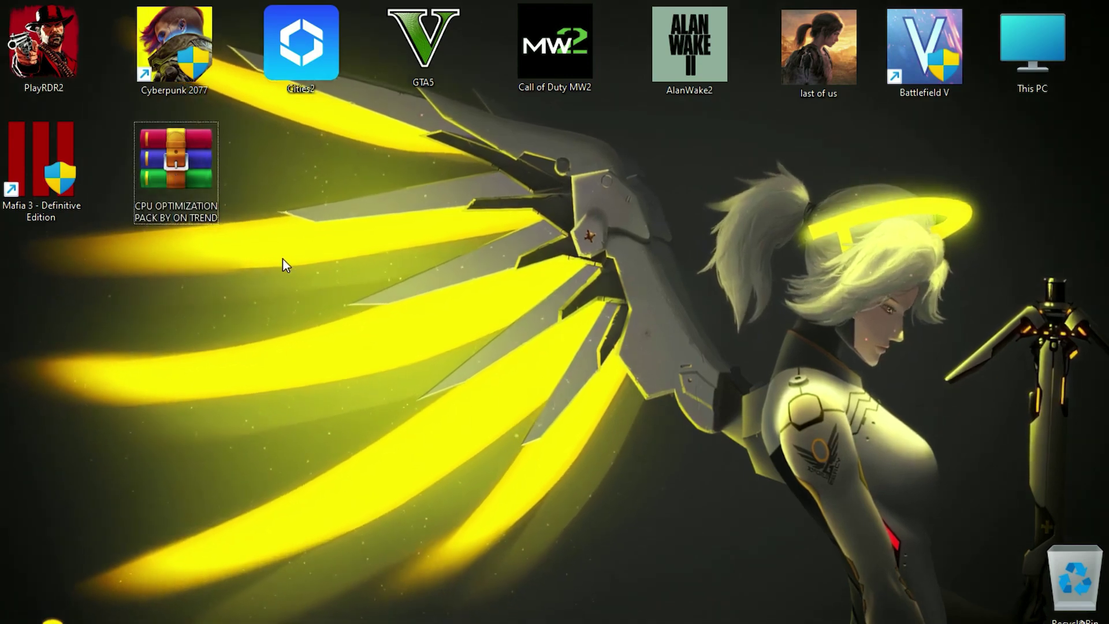
{"action": "double_click", "coordinate": [171, 167]}
{"action": "left_click_drag", "start_coordinate": [381, 190], "coordinate": [294, 278]}
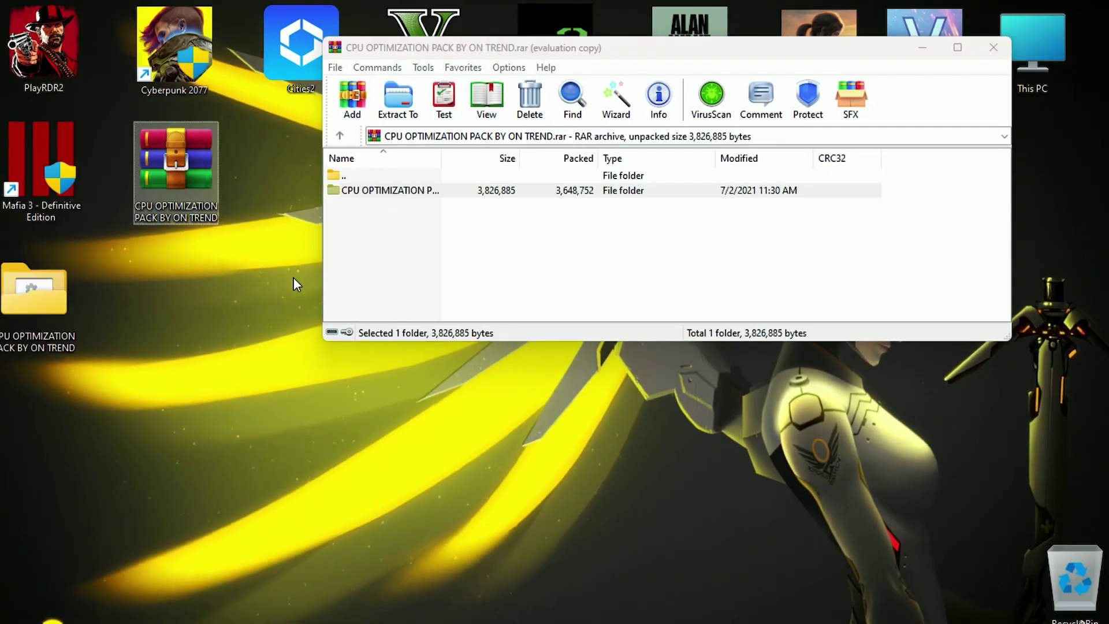
Step: Close the archive window and place the extracted CPU OPTIMIZATION PACK BY ON TREND folder beside its archive on the desktop
{"action": "key", "text": "Escape"}
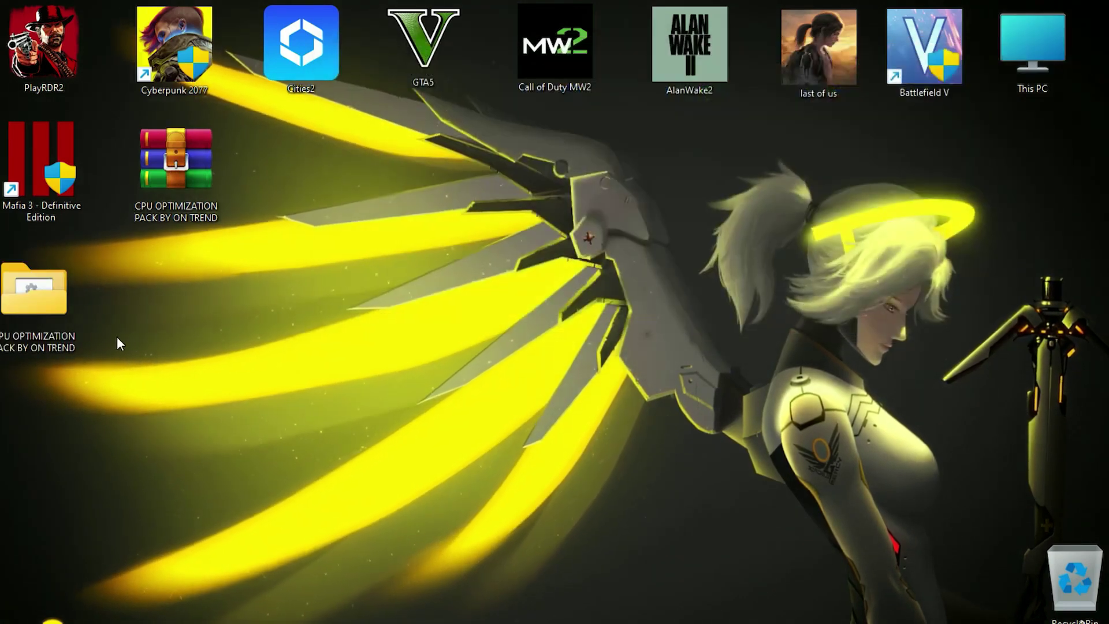
{"action": "left_click_drag", "start_coordinate": [34, 312], "coordinate": [292, 199]}
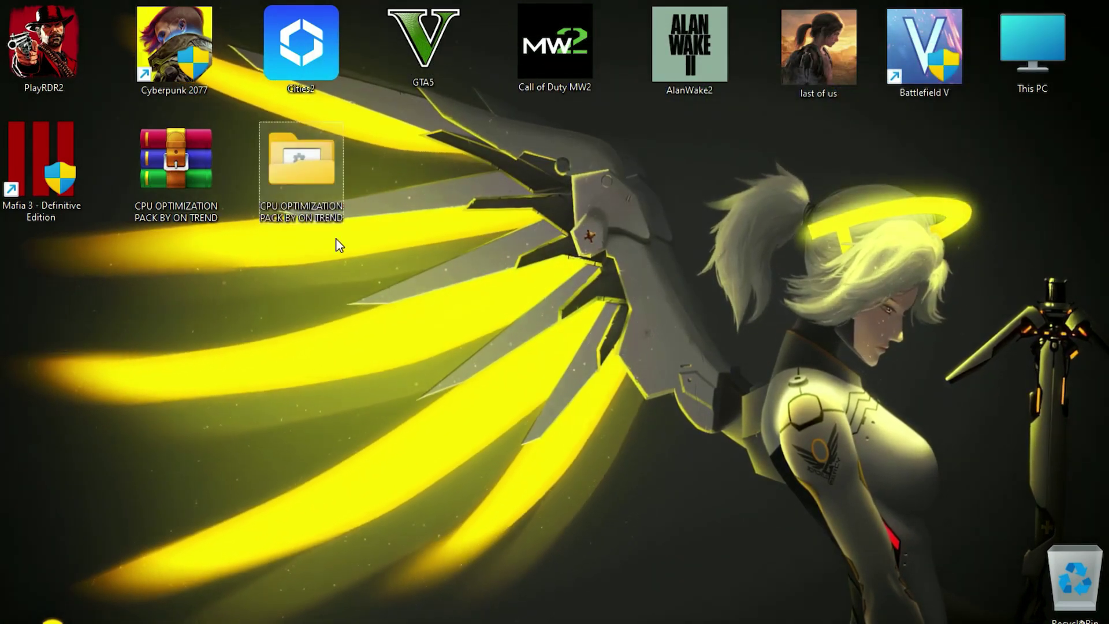
{"action": "left_click", "coordinate": [452, 575]}
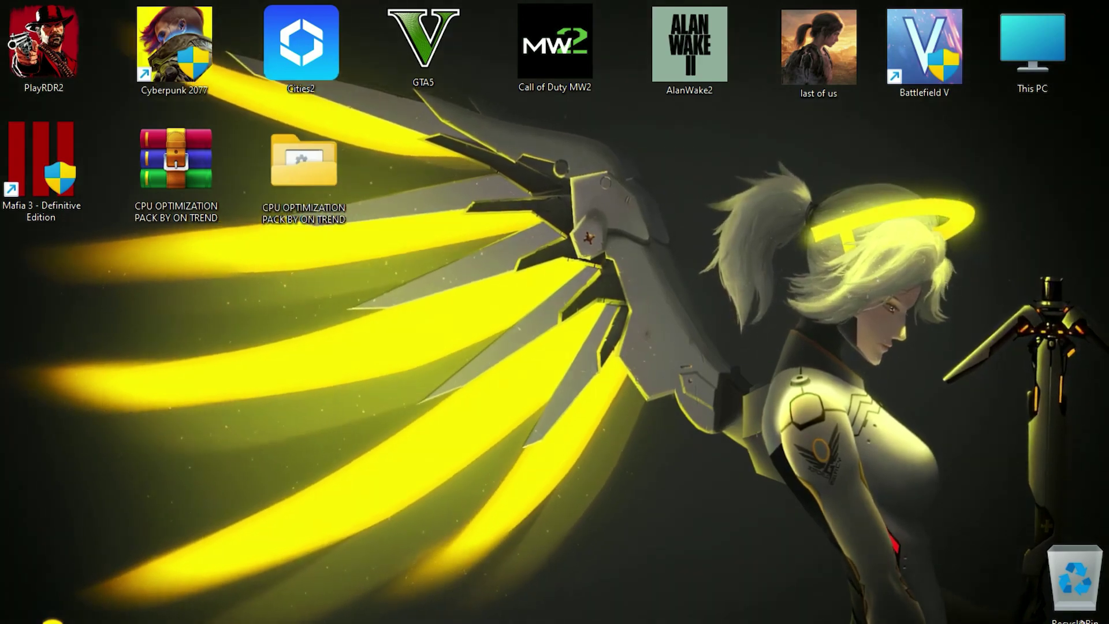
Step: Search Windows for REST, open Create a restore point and move its window away from the screen corner
{"action": "key", "text": "super"}
{"action": "left_click", "coordinate": [413, 126]}
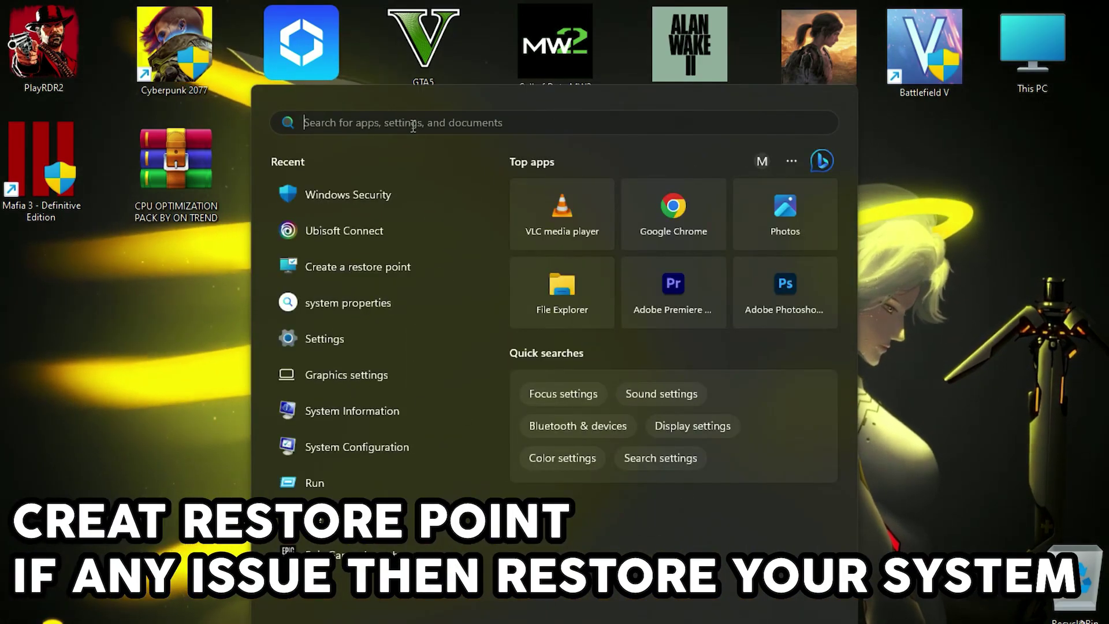
{"action": "type", "text": "REST"}
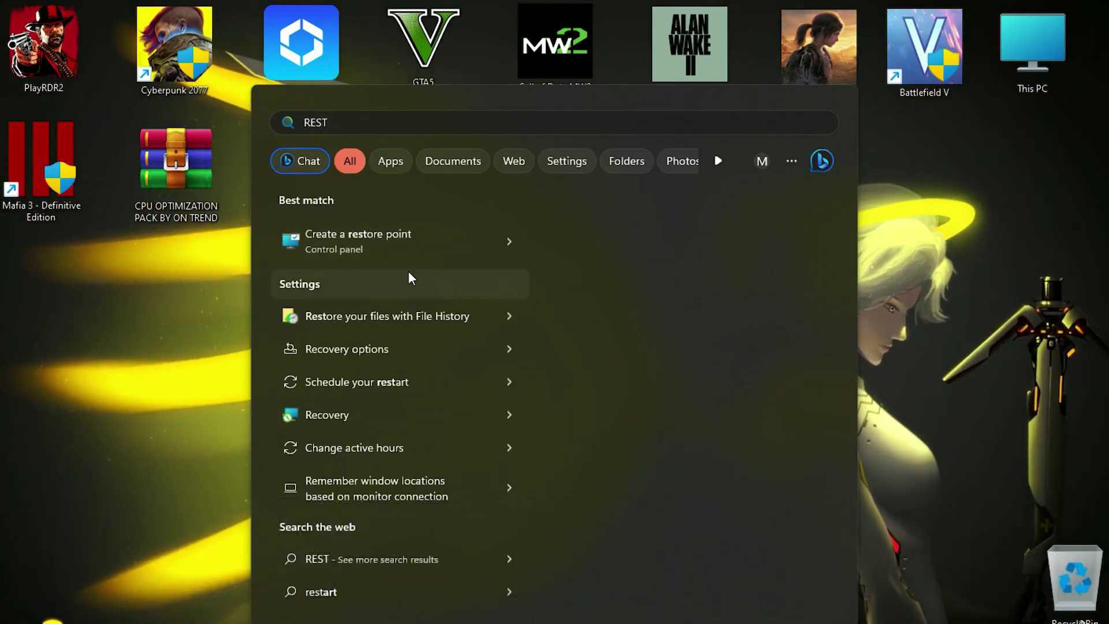
{"action": "left_click", "coordinate": [384, 260]}
{"action": "left_click_drag", "start_coordinate": [265, 69], "coordinate": [493, 151]}
Step: Create a restore point for Local Disk (C:) described as FORTNITE and close System Properties
{"action": "left_click", "coordinate": [382, 369]}
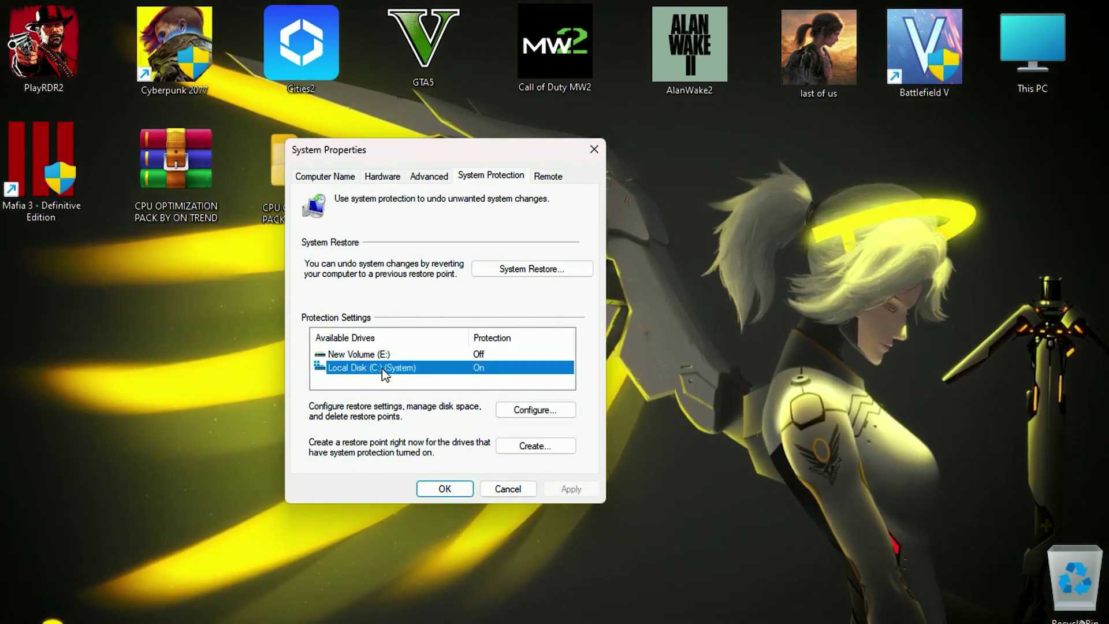
{"action": "left_click", "coordinate": [528, 445]}
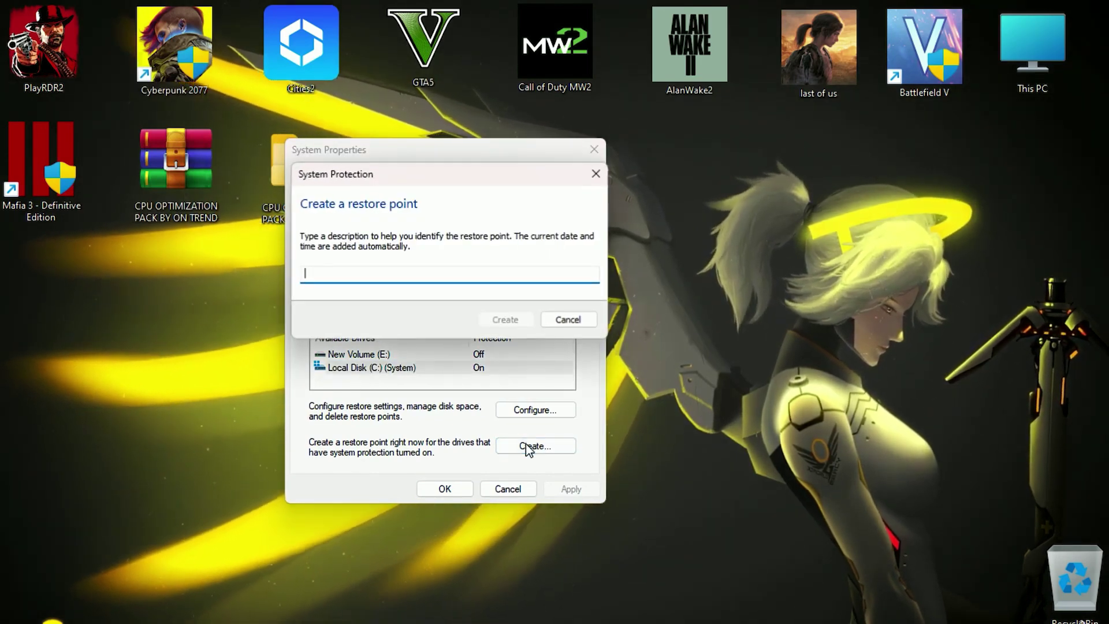
{"action": "type", "text": "FORTNITE"}
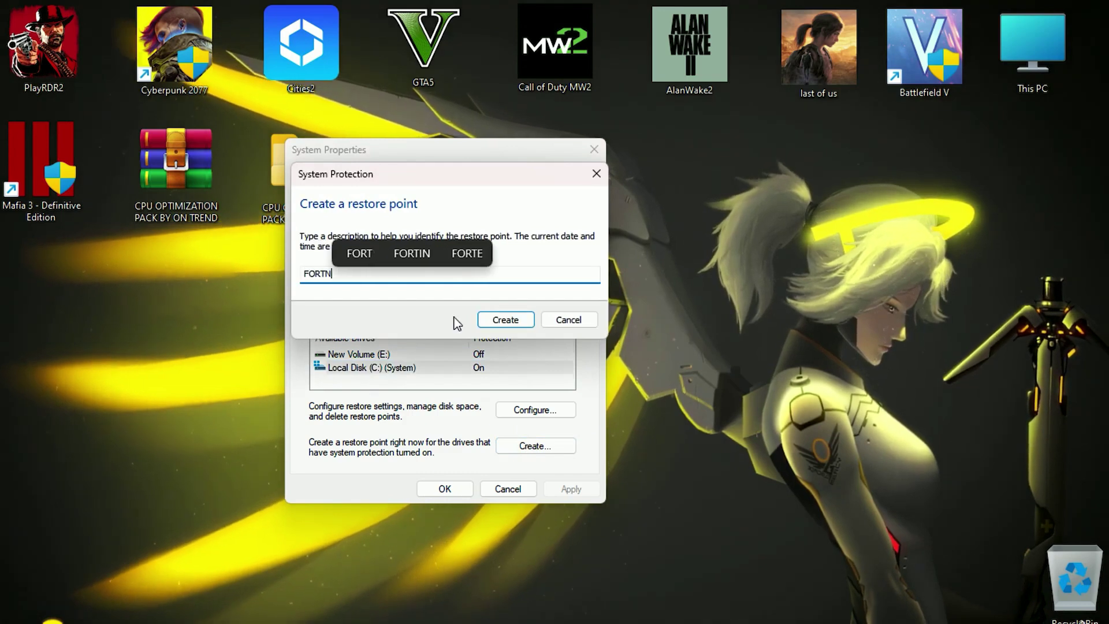
{"action": "left_click", "coordinate": [506, 322]}
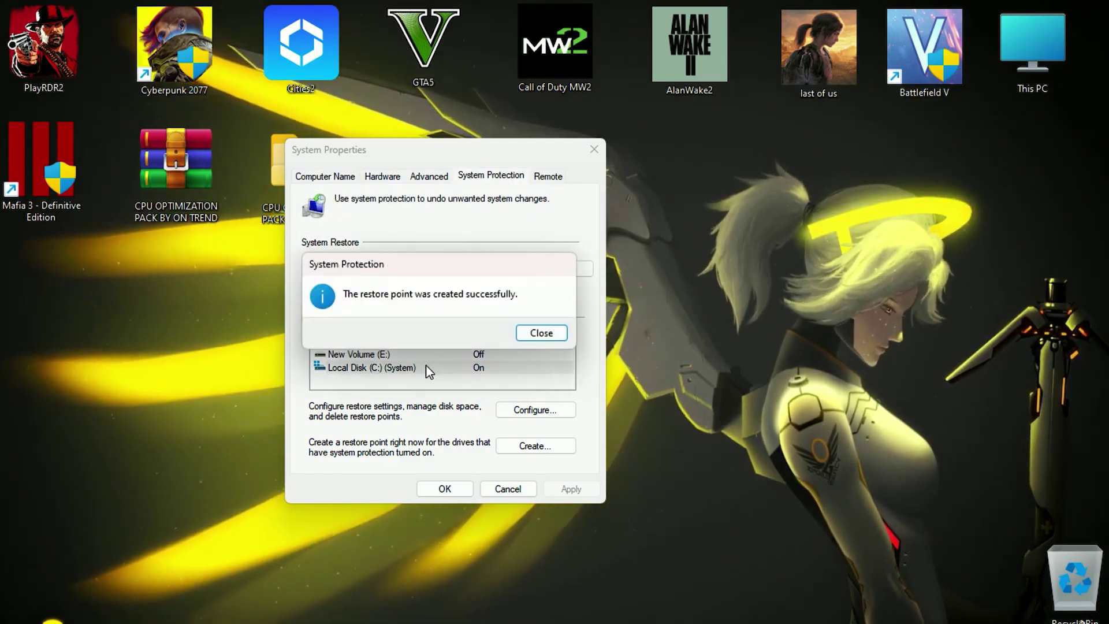
{"action": "left_click", "coordinate": [532, 334]}
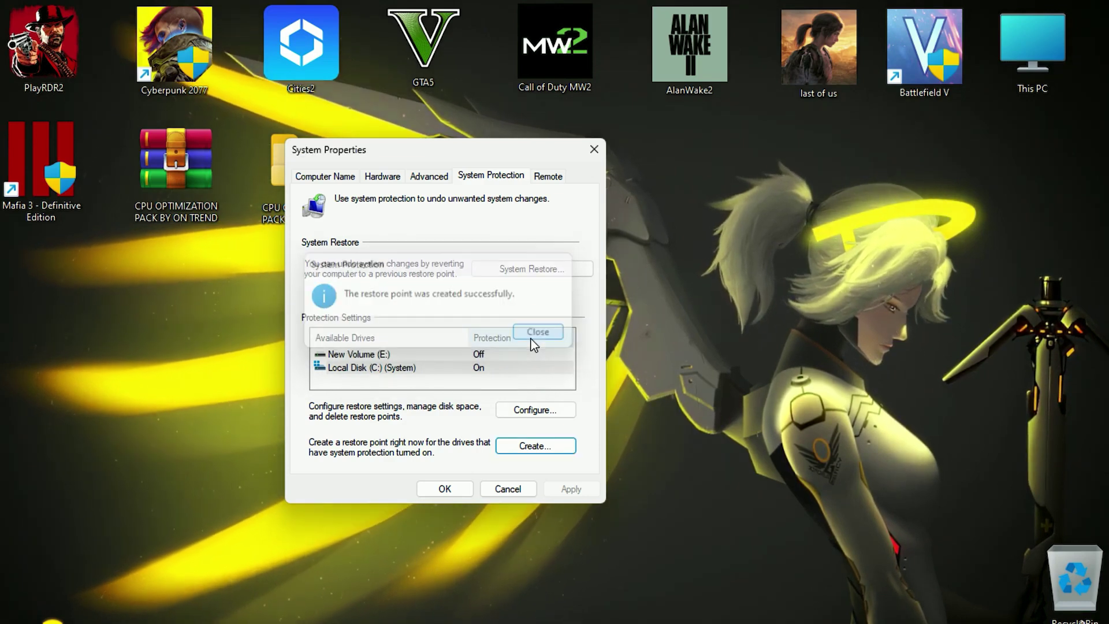
{"action": "left_click", "coordinate": [461, 490]}
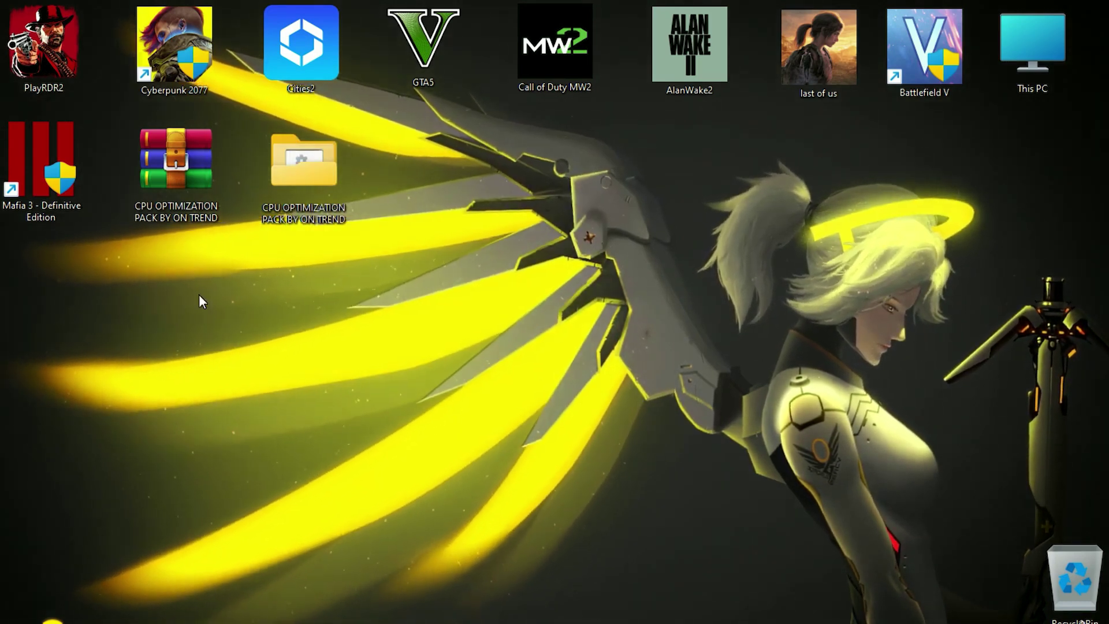
Step: Merge CPU-GPU Optimizations from the optimization pack's 1-Registry Files folder into the registry
{"action": "double_click", "coordinate": [296, 173]}
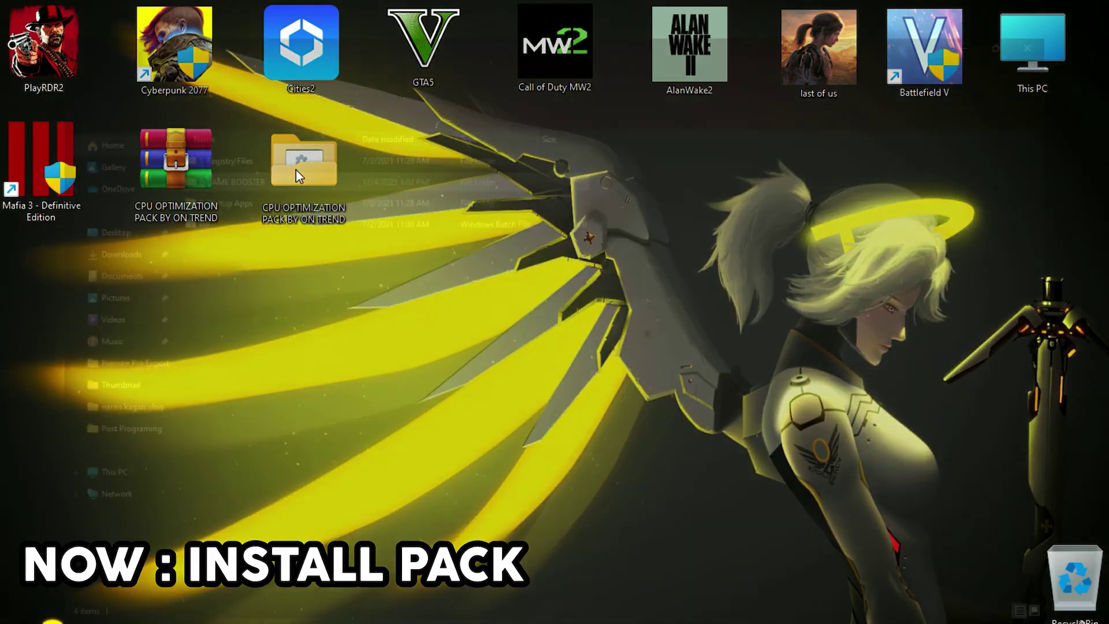
{"action": "double_click", "coordinate": [196, 136]}
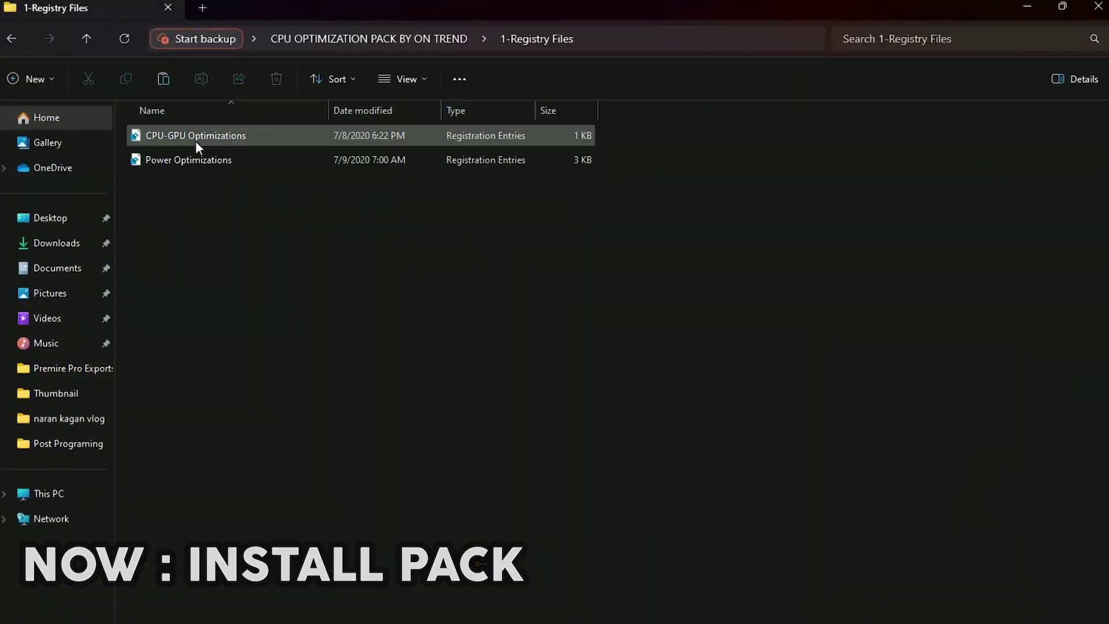
{"action": "double_click", "coordinate": [193, 141]}
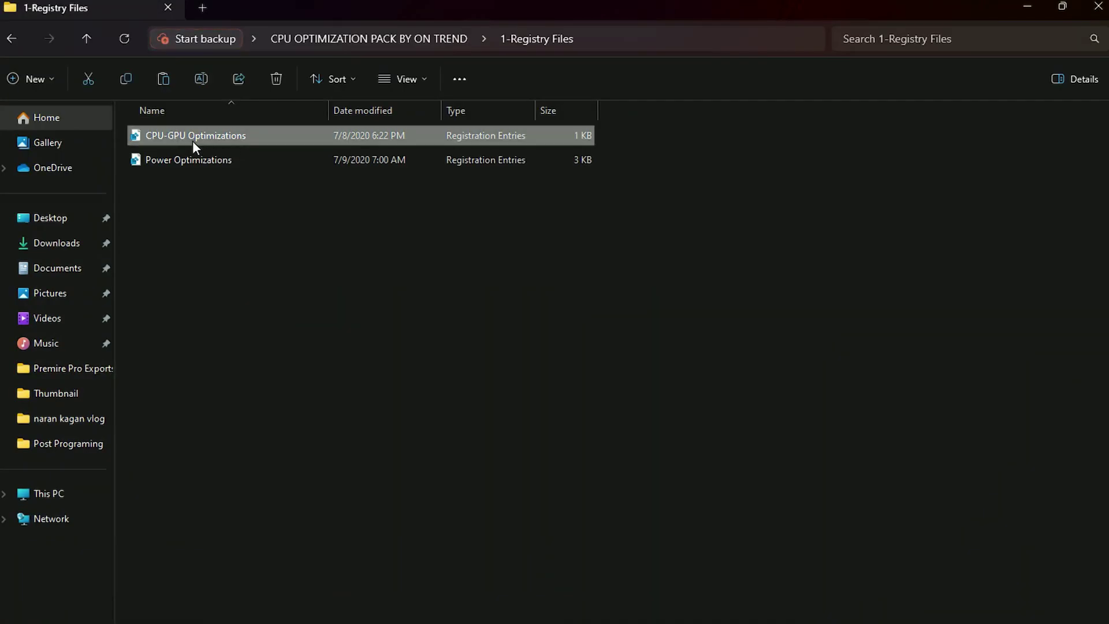
{"action": "left_click", "coordinate": [483, 453]}
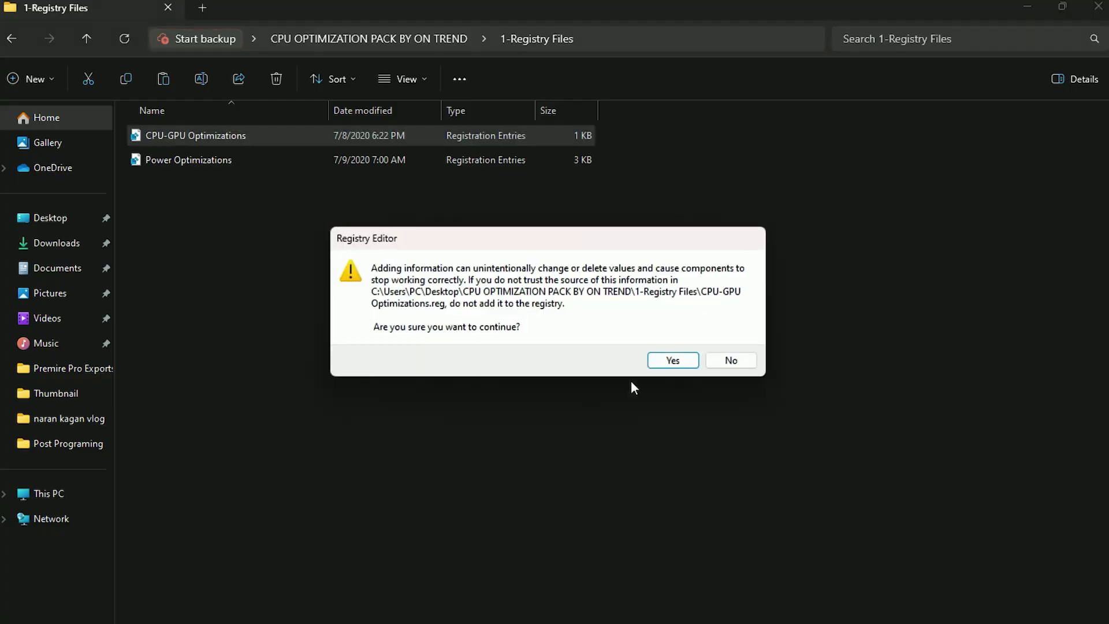
{"action": "left_click", "coordinate": [674, 362]}
{"action": "left_click", "coordinate": [731, 342]}
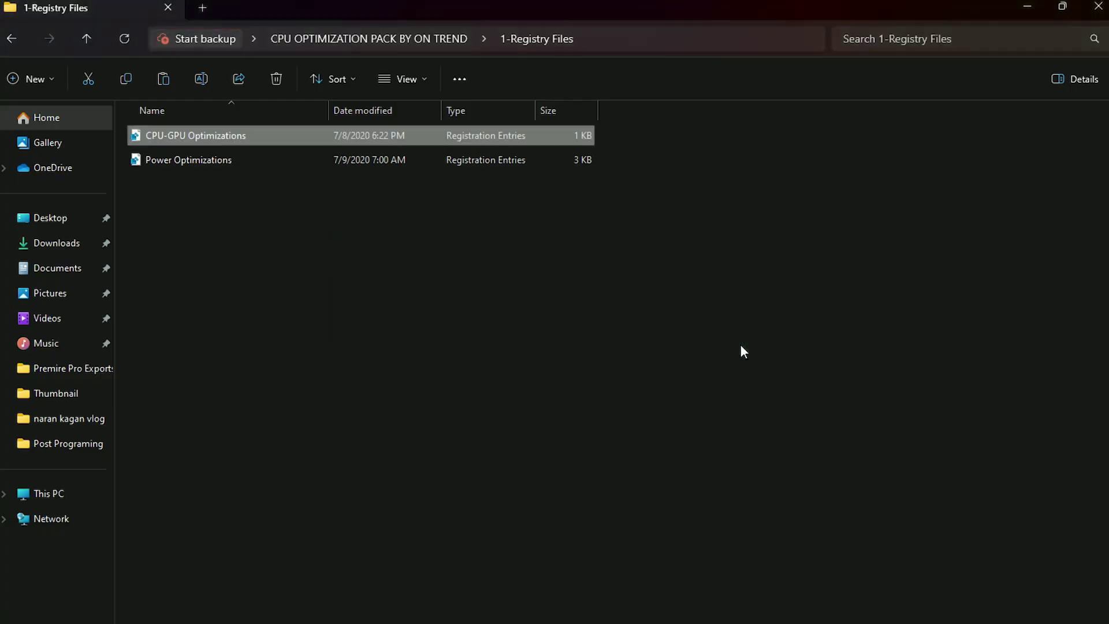
Step: Merge the Power Optimizations registration file into the registry
{"action": "left_click", "coordinate": [193, 161]}
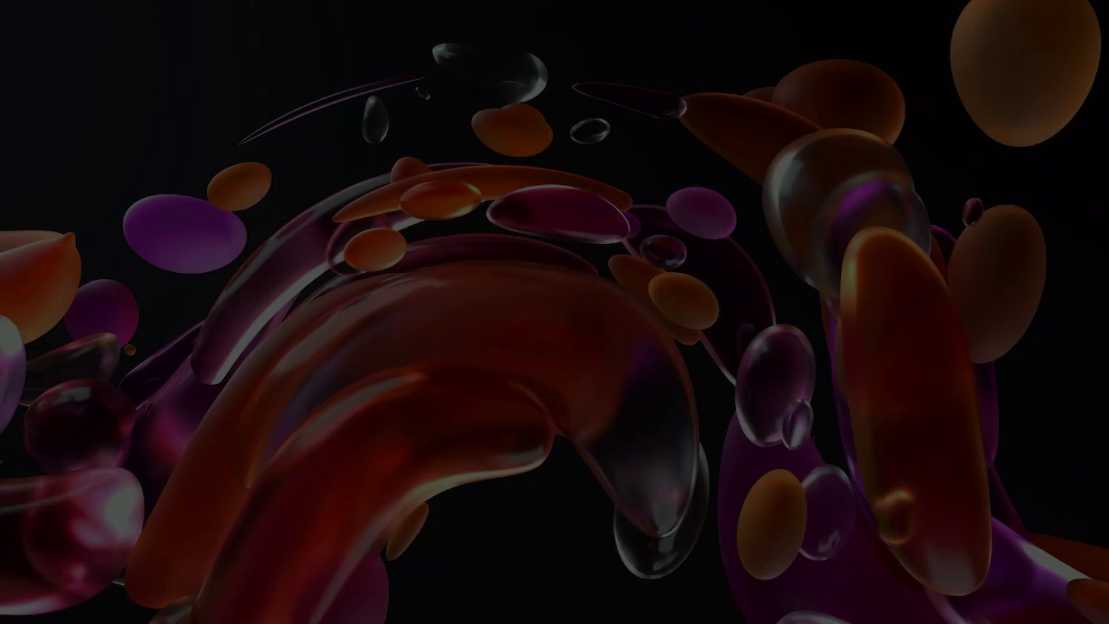
{"action": "left_click", "coordinate": [508, 461]}
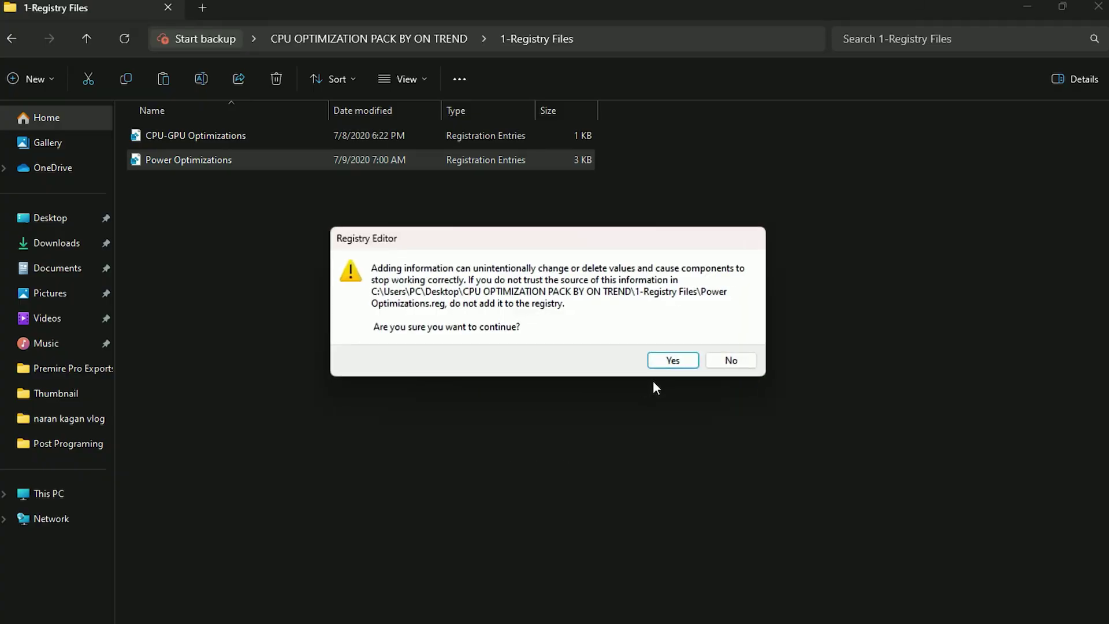
{"action": "left_click", "coordinate": [671, 360]}
{"action": "left_click", "coordinate": [732, 341]}
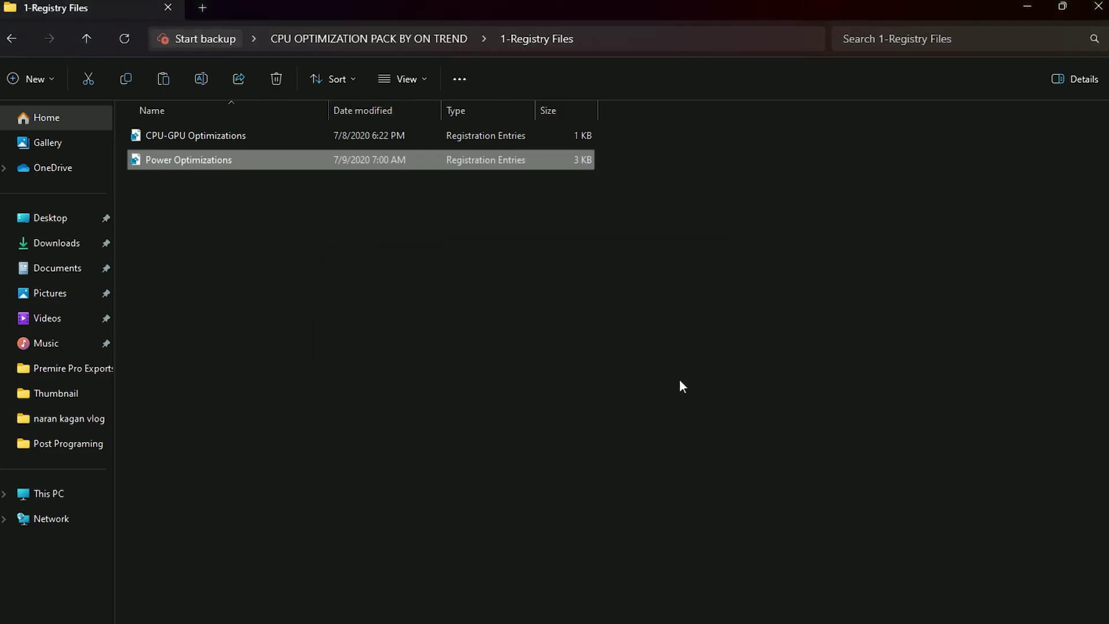
Step: Run SetupExitLag_v4290 from the optimization pack's 2-GAME BOOSTER folder
{"action": "left_click", "coordinate": [12, 50]}
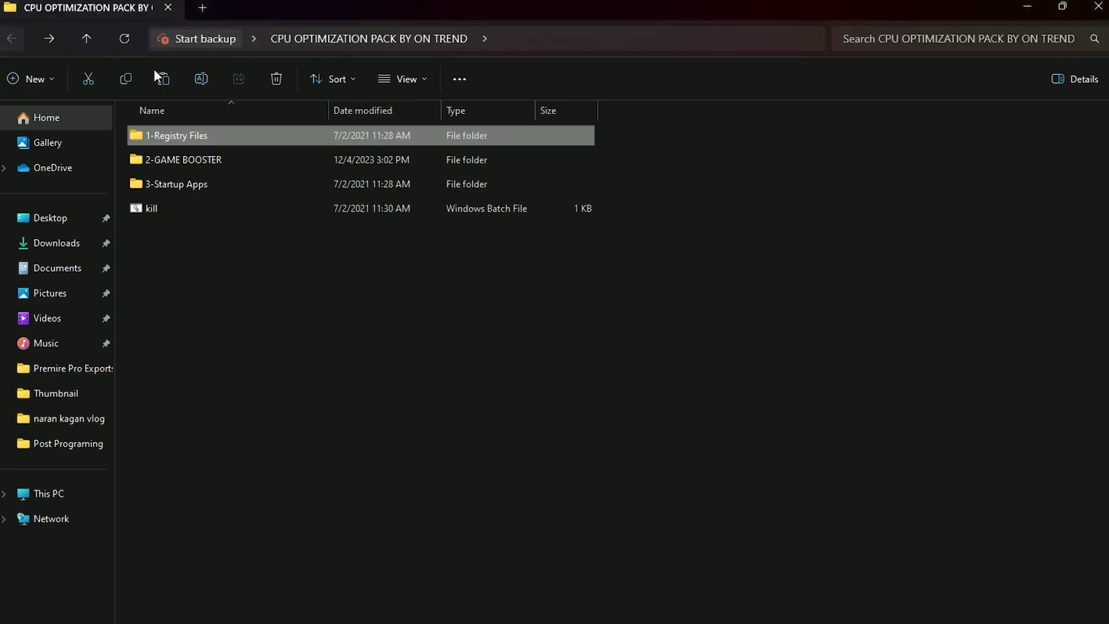
{"action": "double_click", "coordinate": [187, 165]}
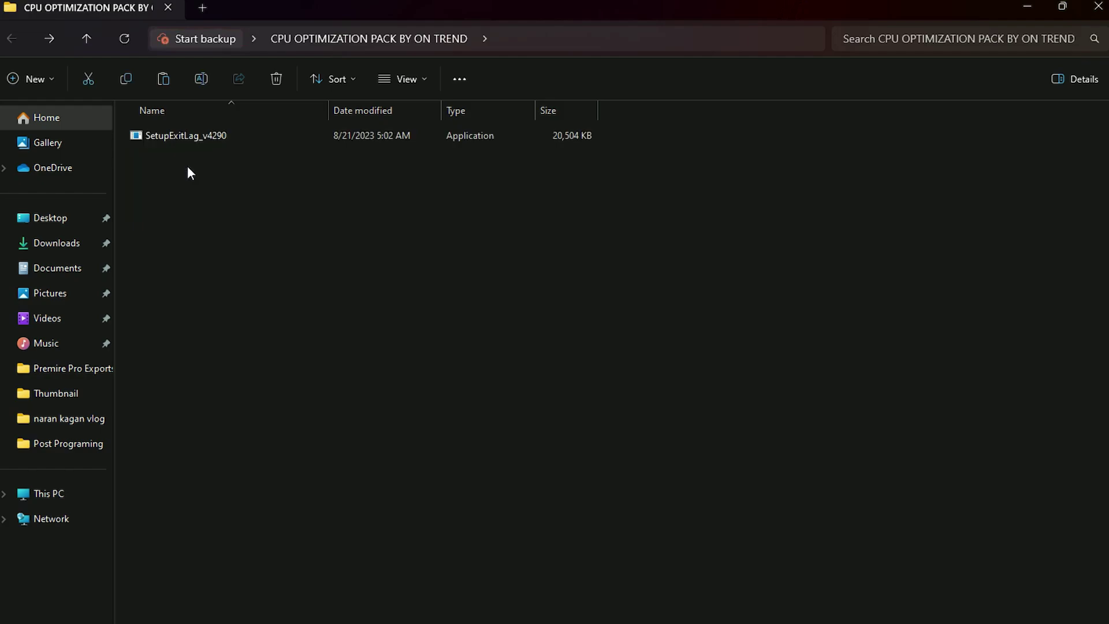
{"action": "double_click", "coordinate": [195, 138]}
{"action": "left_click", "coordinate": [637, 470]}
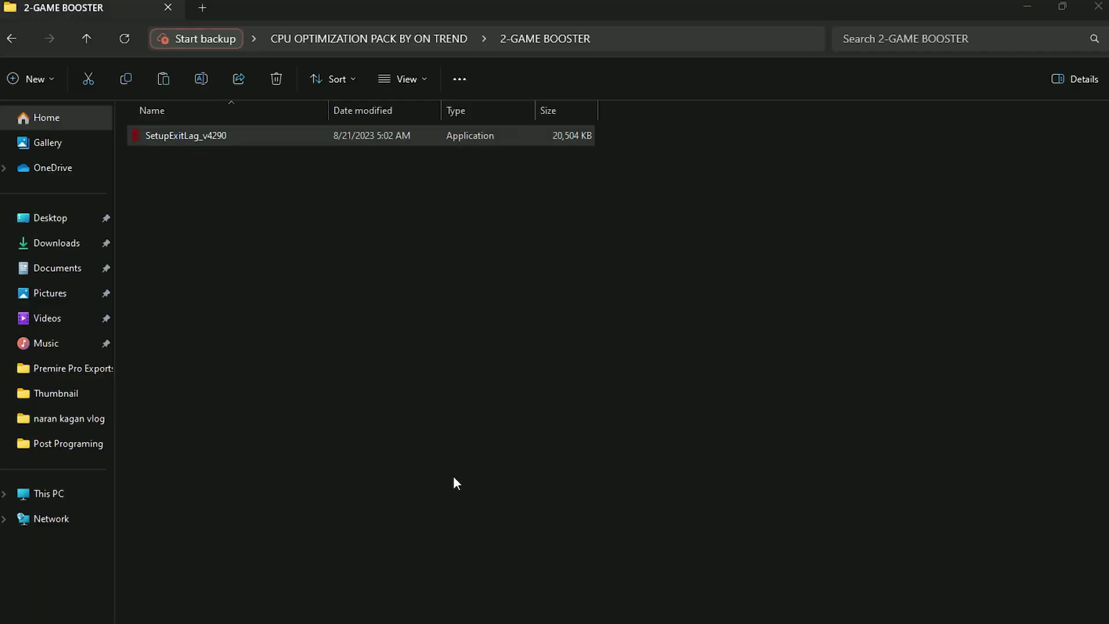
Step: Install ExitLag to C:\Program Files (x86)\ExitLag with a desktop shortcut, finish the setup and decline the restart
{"action": "left_click", "coordinate": [668, 462]}
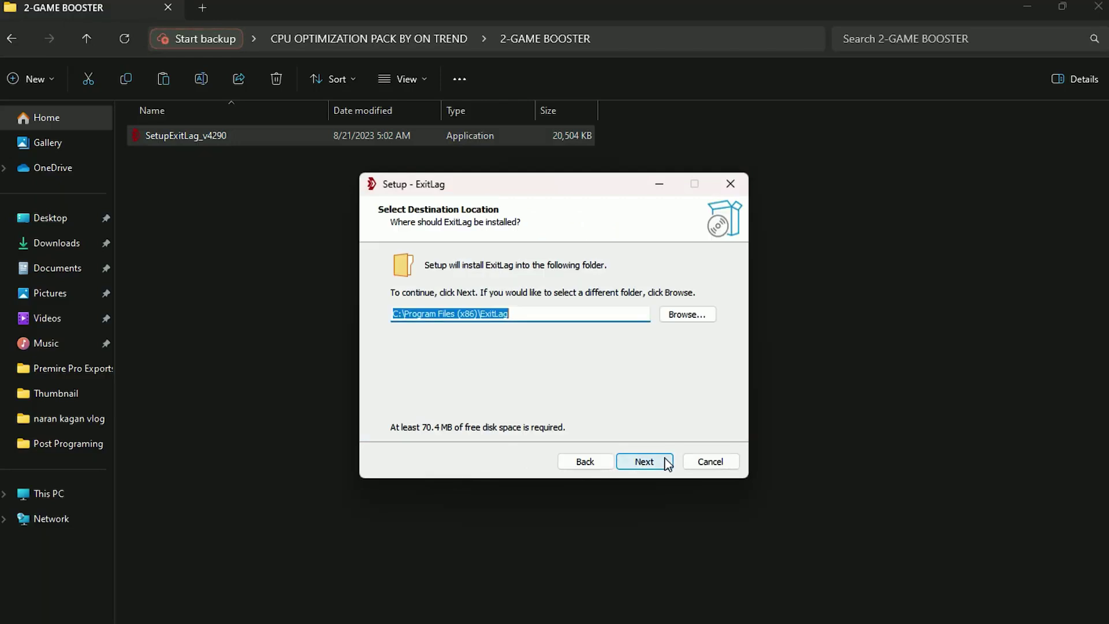
{"action": "left_click", "coordinate": [644, 462]}
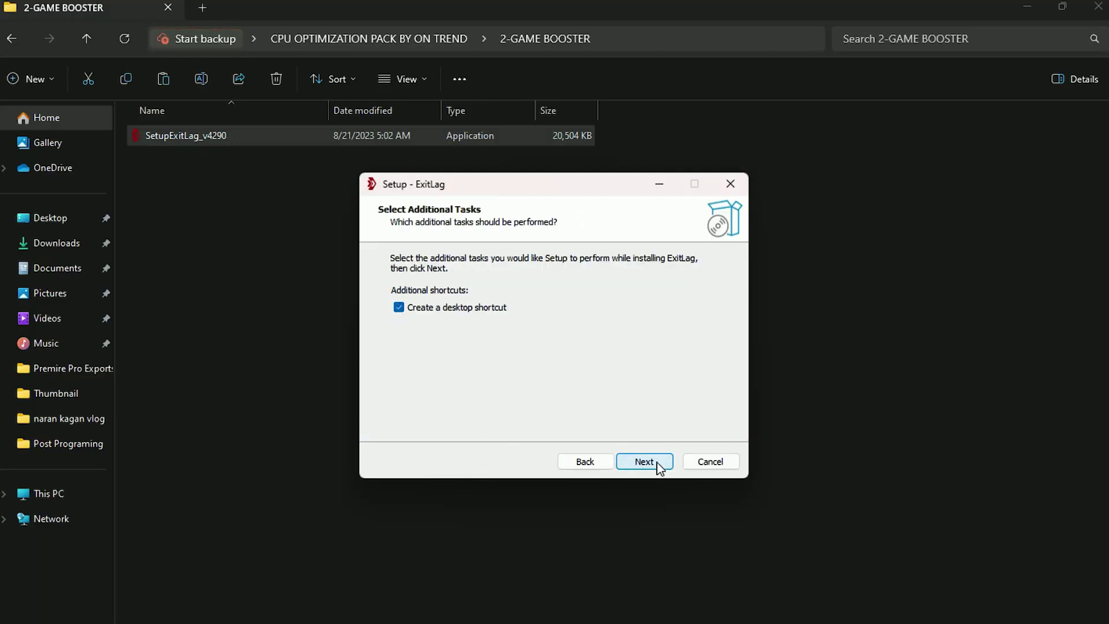
{"action": "left_click", "coordinate": [645, 462]}
{"action": "left_click", "coordinate": [644, 462]}
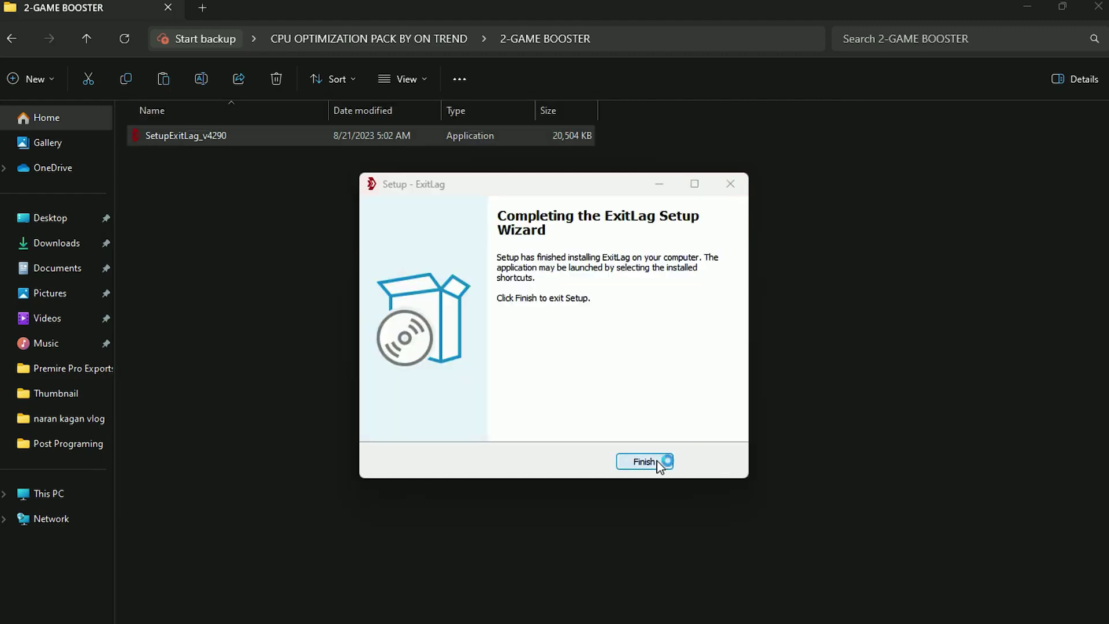
{"action": "left_click", "coordinate": [658, 461]}
{"action": "left_click", "coordinate": [602, 398]}
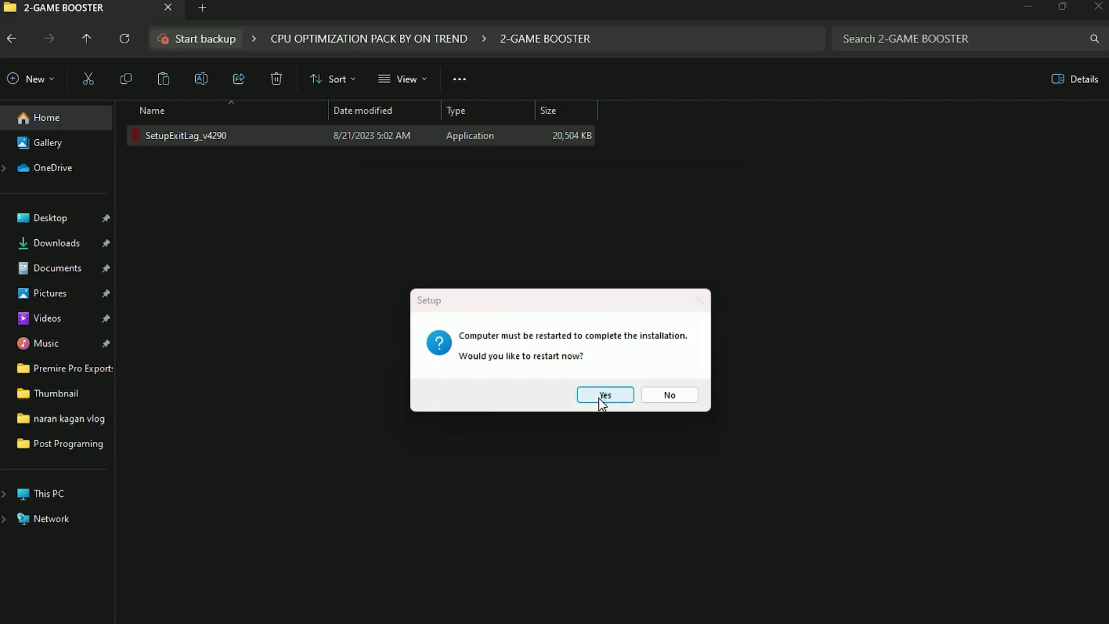
{"action": "left_click", "coordinate": [664, 396]}
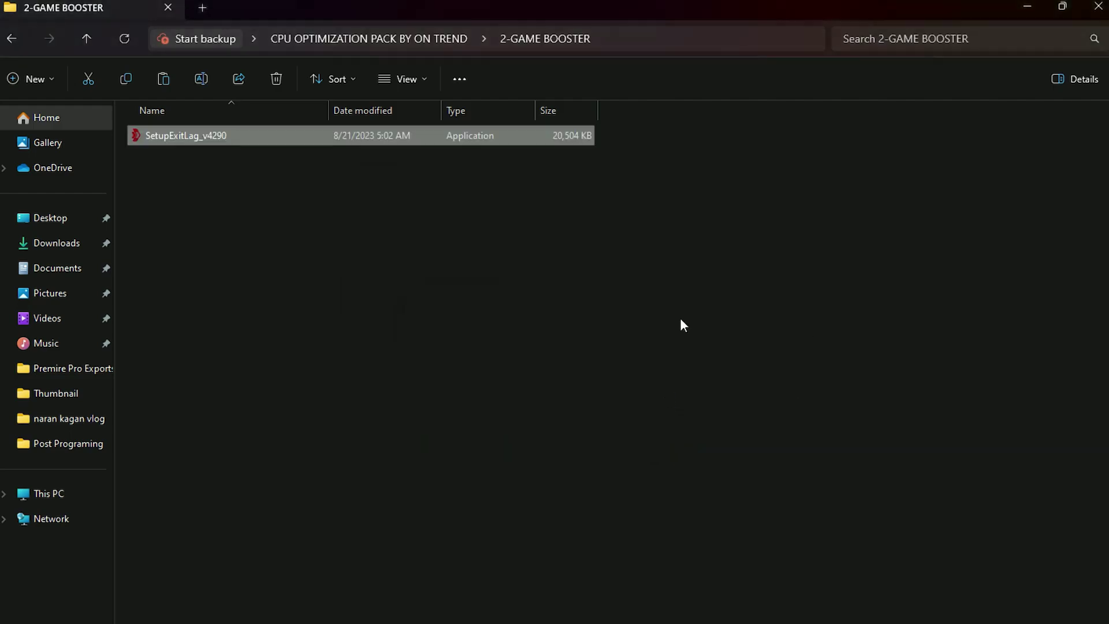
Step: Minimize the folder window, move the ExitLag shortcut beside the optimization pack folder and launch ExitLag with permission to make changes
{"action": "left_click", "coordinate": [1028, 8]}
{"action": "left_click_drag", "start_coordinate": [35, 306], "coordinate": [378, 200]}
{"action": "double_click", "coordinate": [393, 177]}
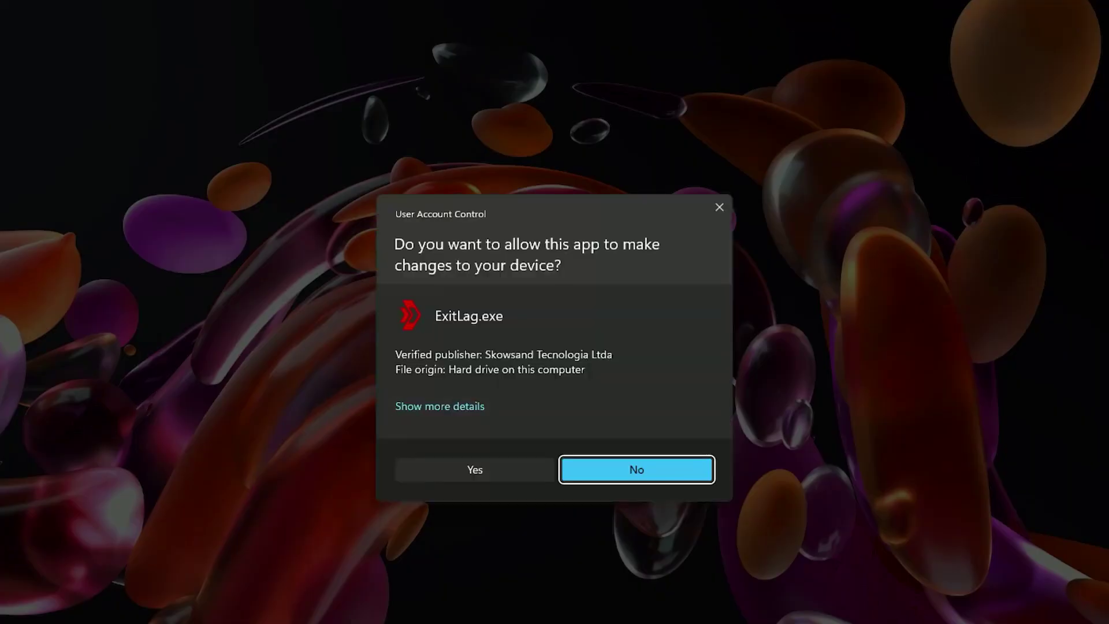
{"action": "left_click", "coordinate": [466, 469]}
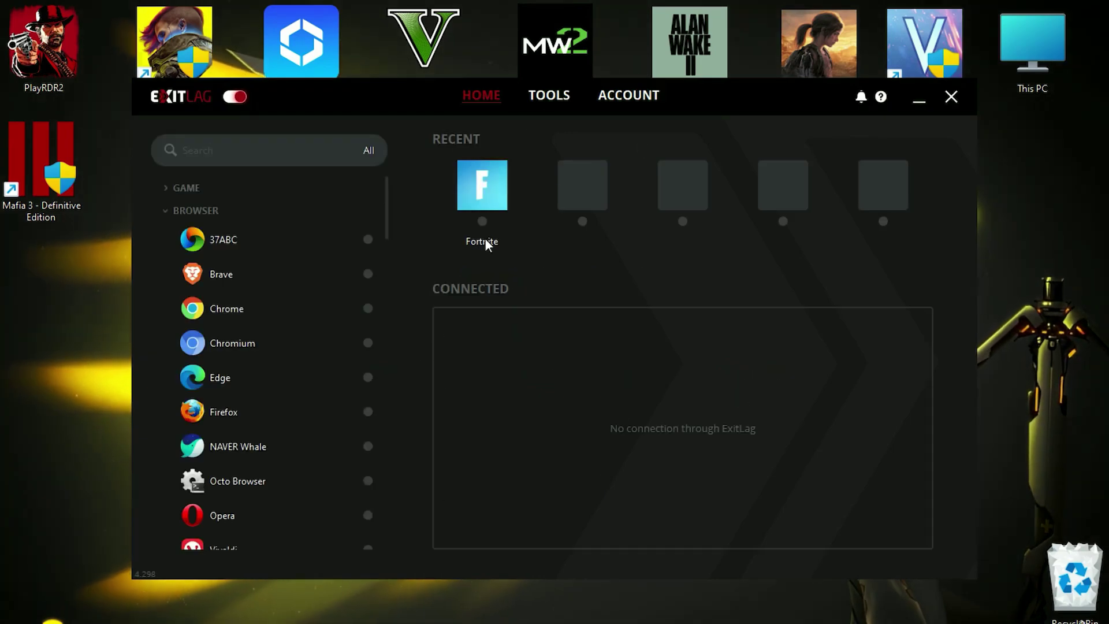
Step: In ExitLag's FPS Boost settings, enable maximum processing priority for games and disable Game Bar and Game DVR, Core Parking and SuperFetch, then return home
{"action": "left_click", "coordinate": [546, 97]}
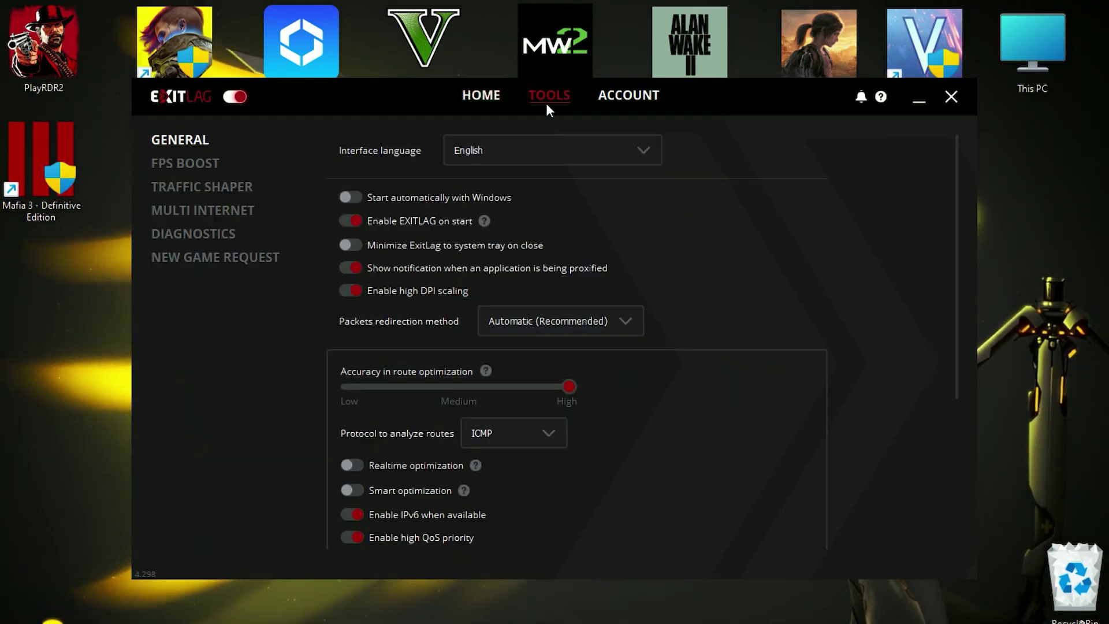
{"action": "left_click", "coordinate": [165, 164]}
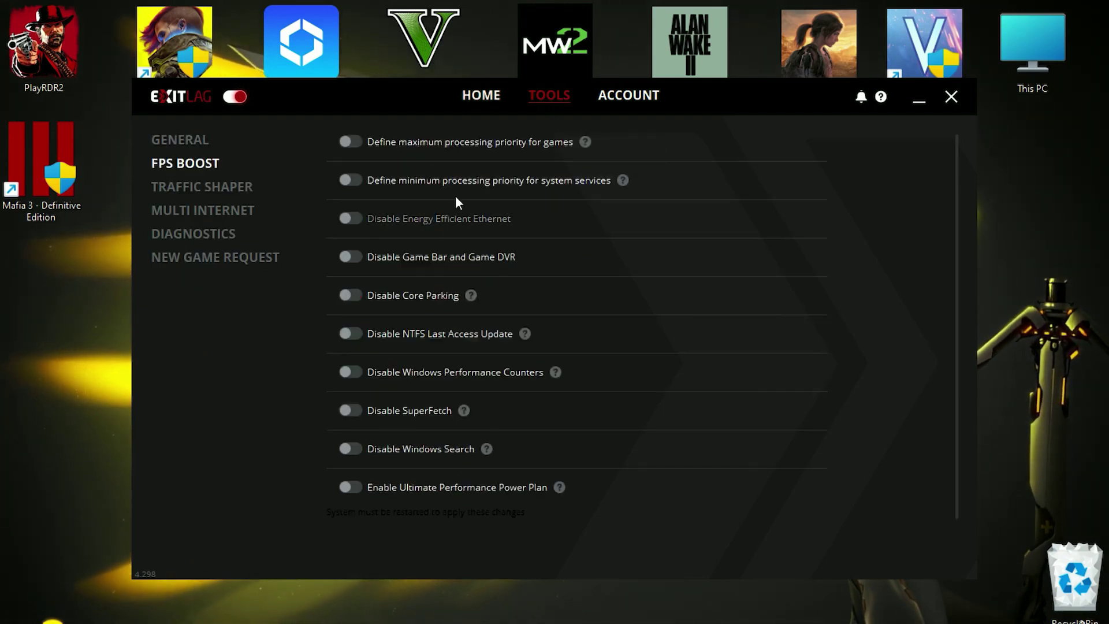
{"action": "left_click", "coordinate": [346, 141]}
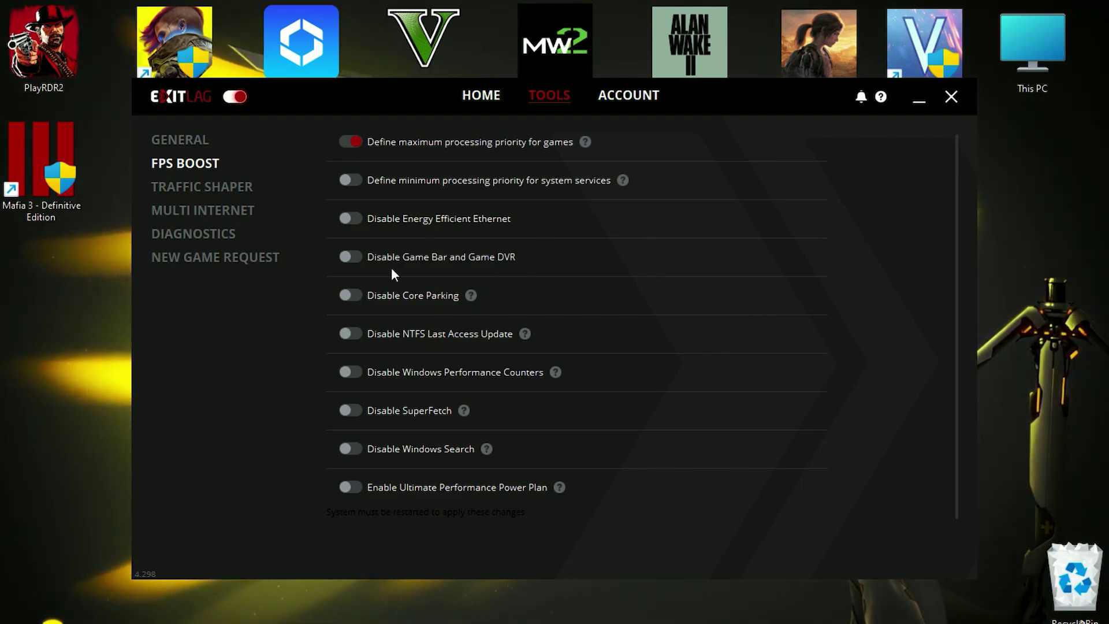
{"action": "left_click", "coordinate": [358, 258]}
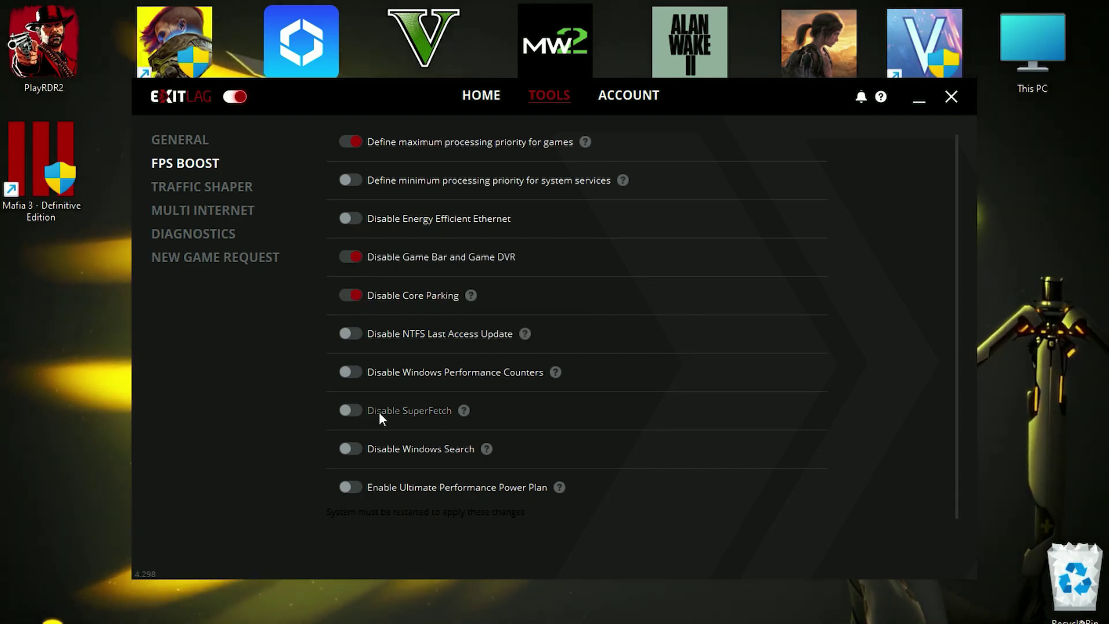
{"action": "left_click", "coordinate": [346, 411]}
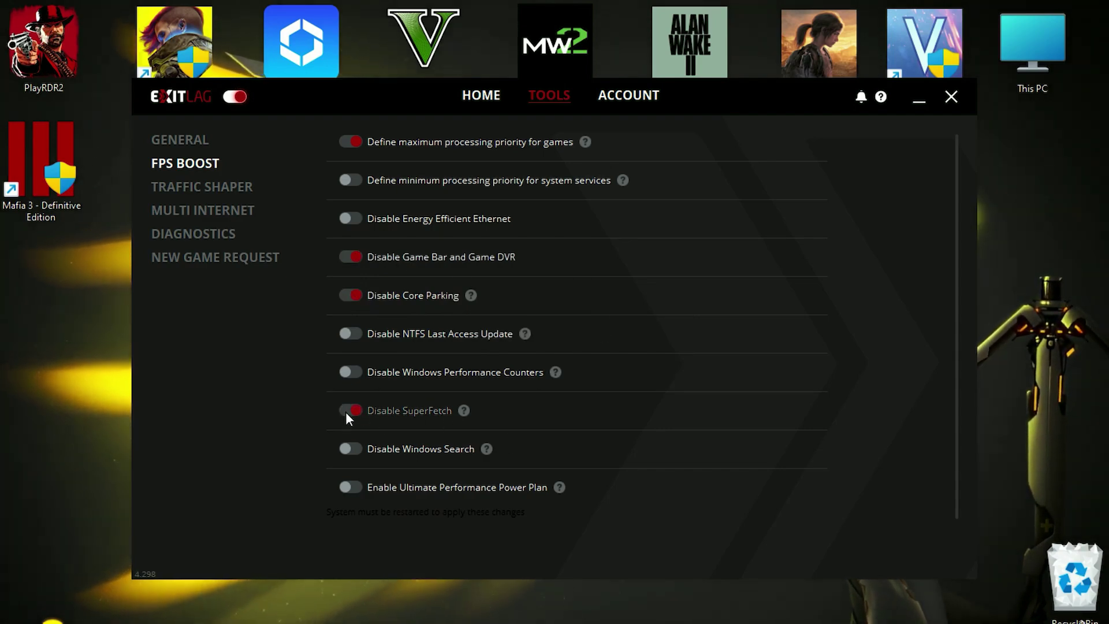
{"action": "left_click", "coordinate": [493, 96]}
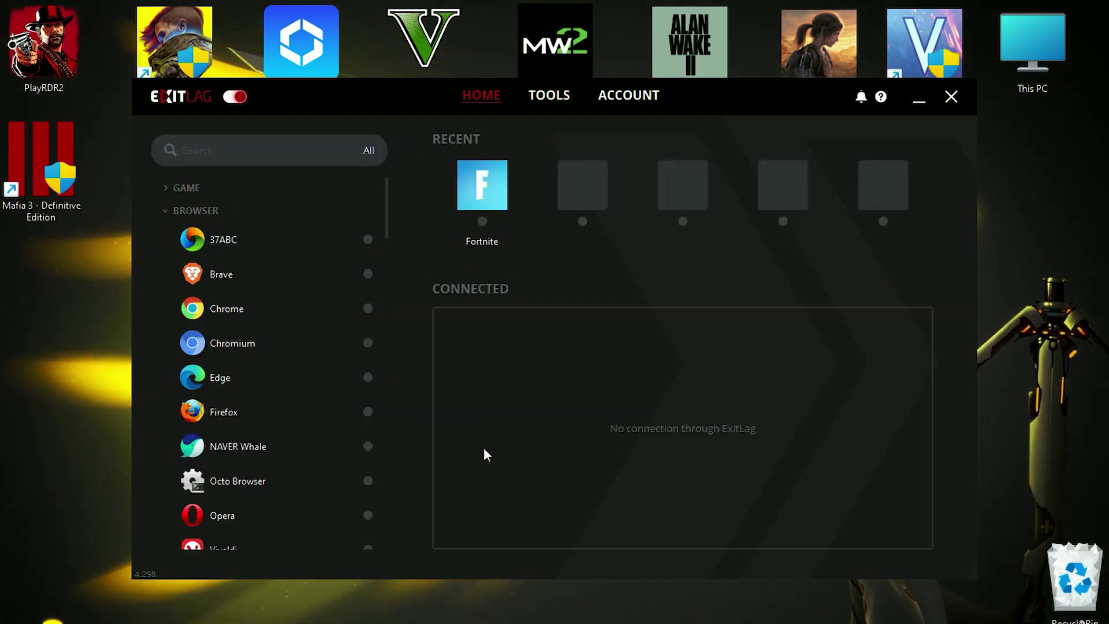
Step: Close ExitLag and launch Task Manager from the CPU optimization pack's 3-Startup Apps folder
{"action": "left_click", "coordinate": [952, 97]}
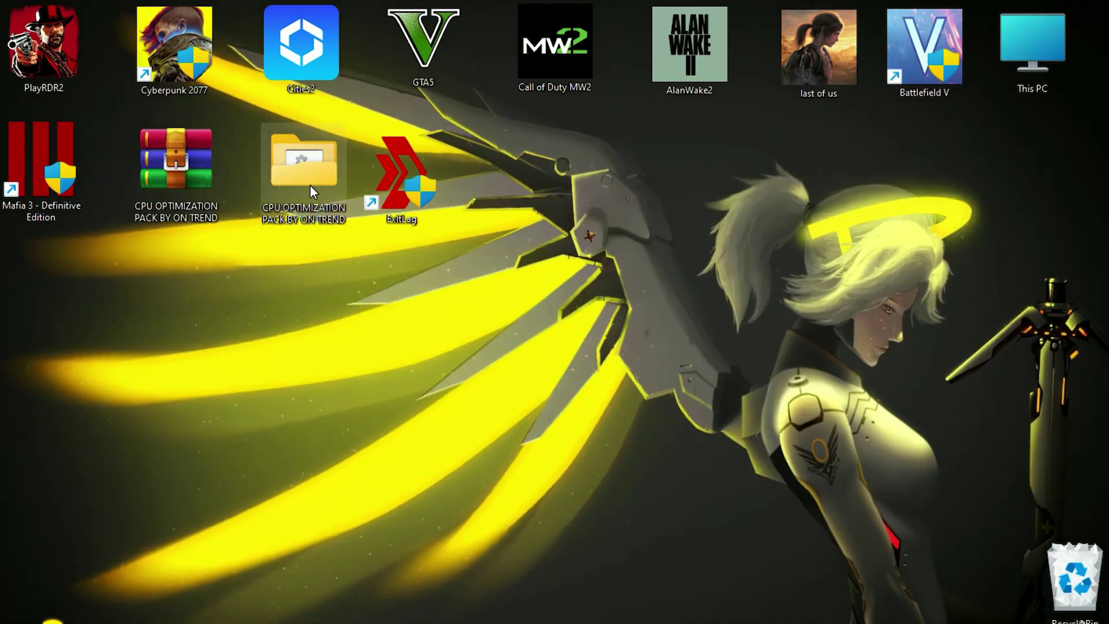
{"action": "double_click", "coordinate": [310, 184]}
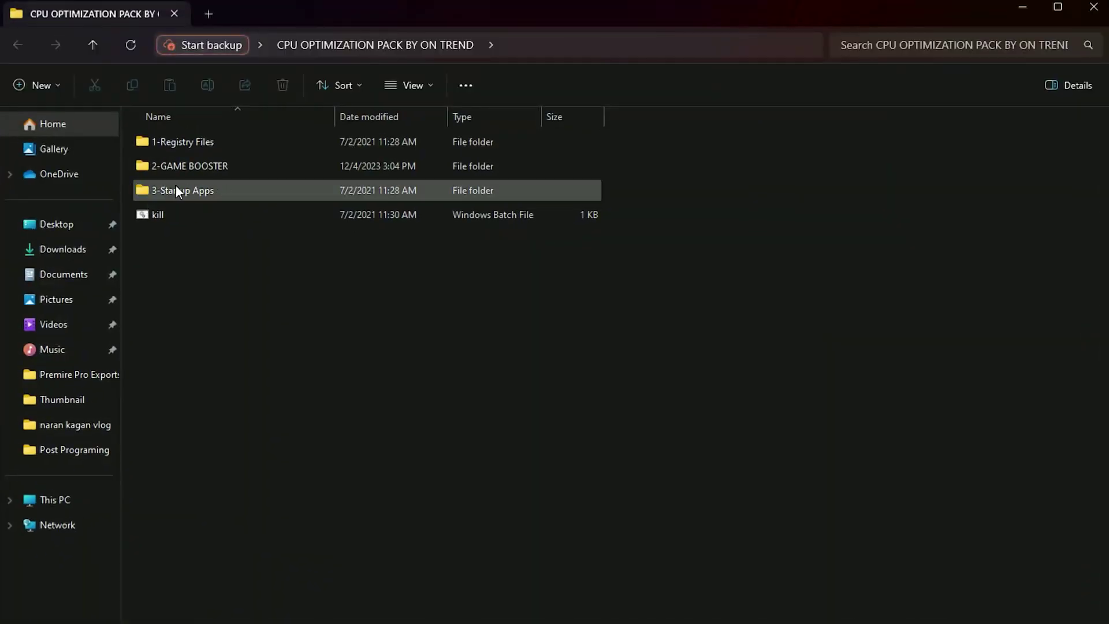
{"action": "double_click", "coordinate": [176, 188]}
{"action": "double_click", "coordinate": [192, 147]}
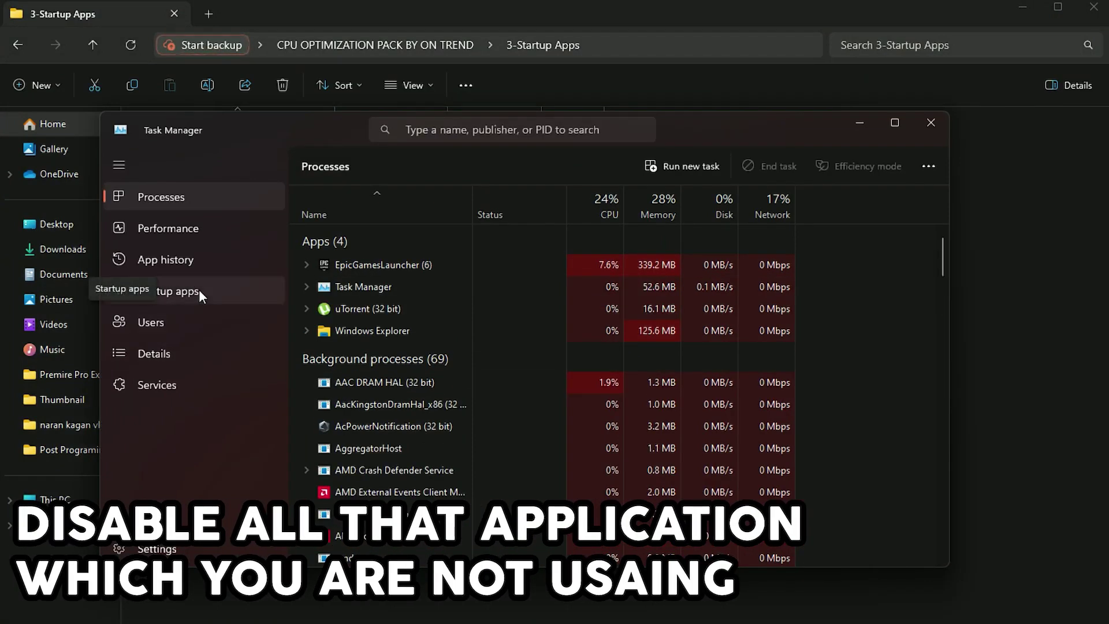
Step: Disable uTorrent in Task Manager's list of startup apps
{"action": "left_click", "coordinate": [192, 293]}
{"action": "scroll", "coordinate": [428, 367], "scroll_direction": "down", "scroll_amount": 3}
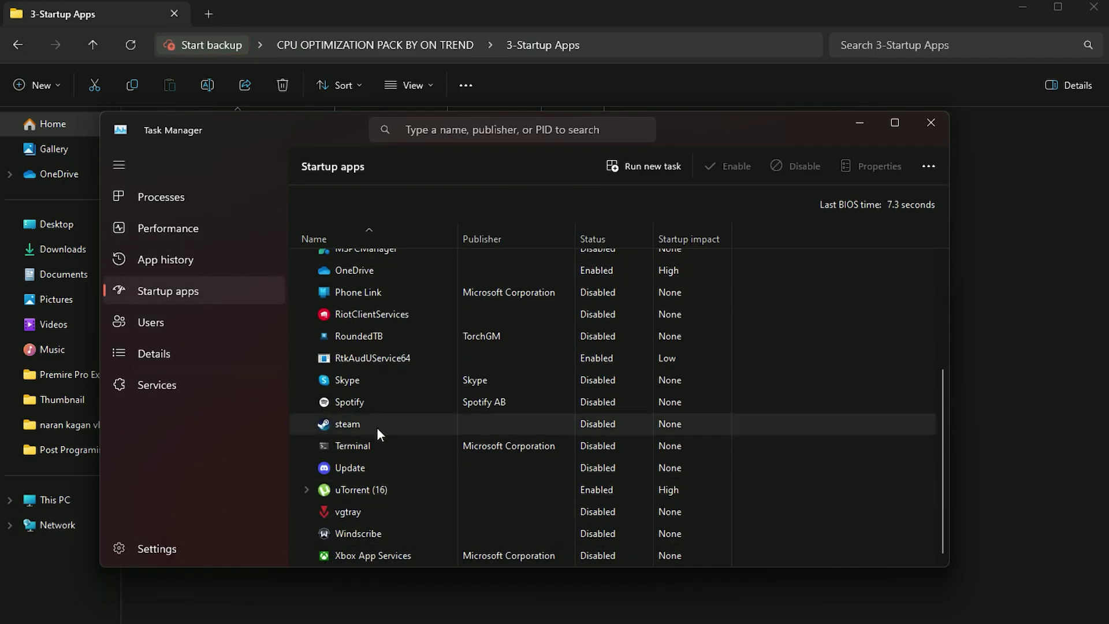
{"action": "right_click", "coordinate": [356, 487]}
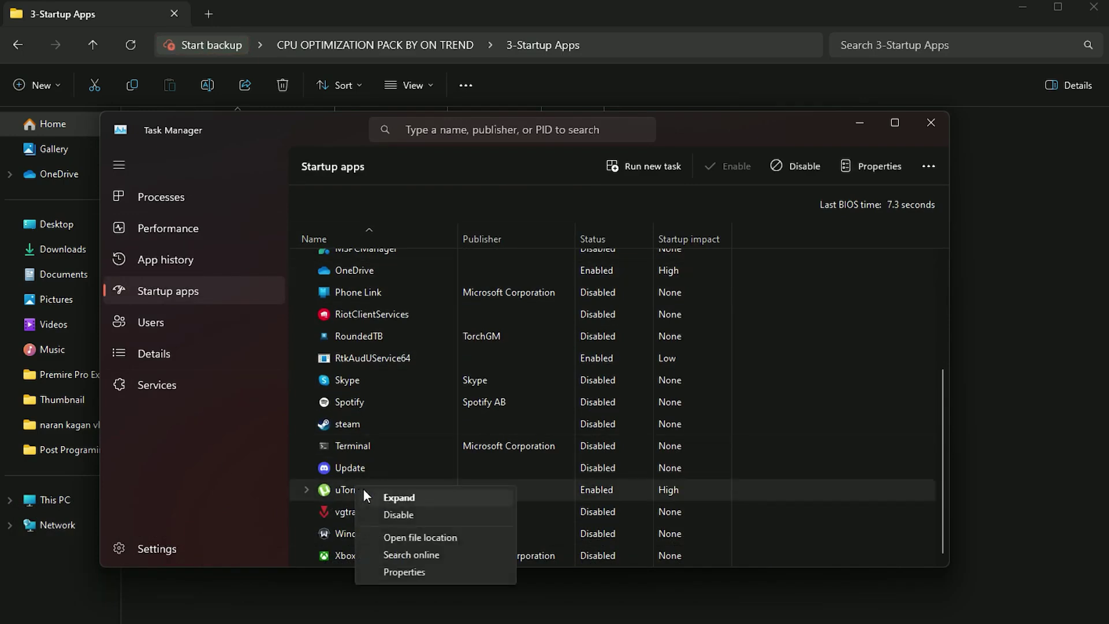
{"action": "left_click", "coordinate": [399, 515]}
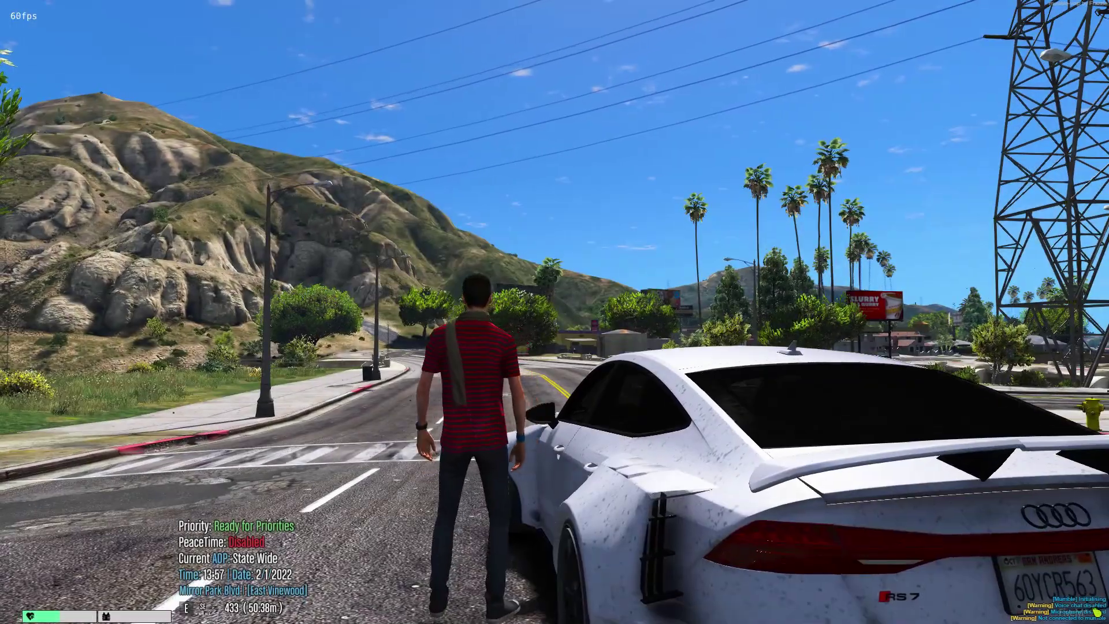
{"action": "key", "text": "w"}
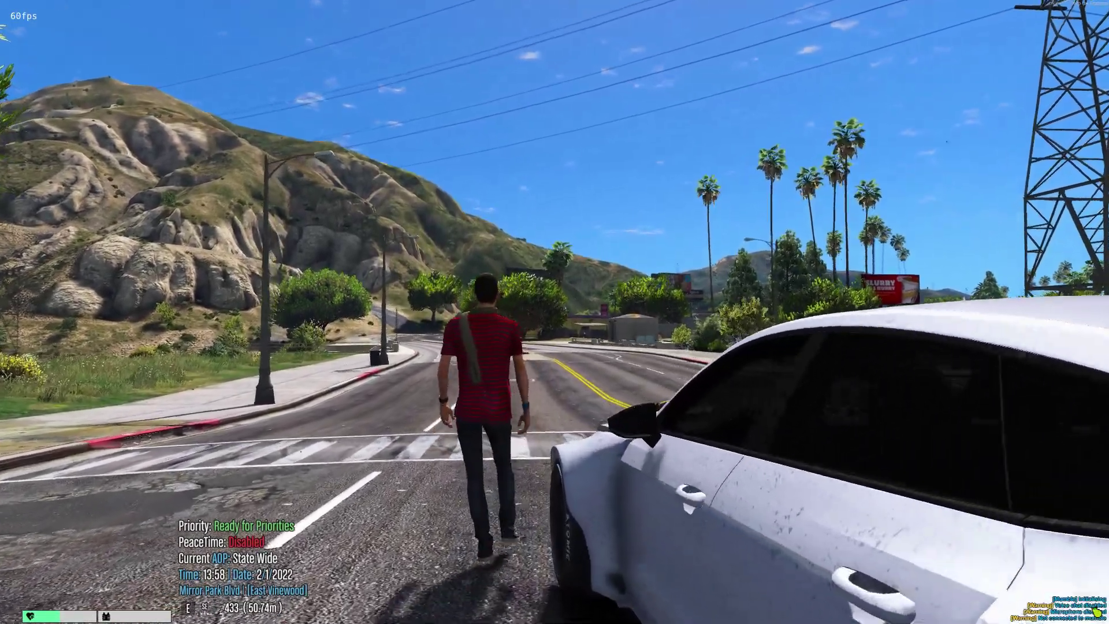
{"action": "key", "text": "w"}
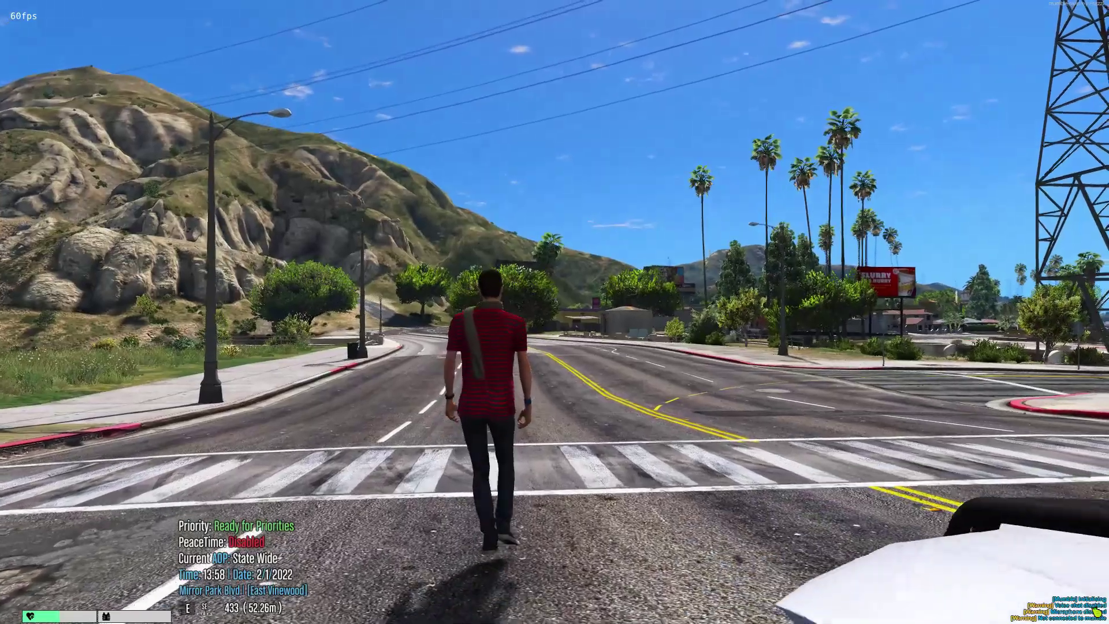
{"action": "key", "text": "w"}
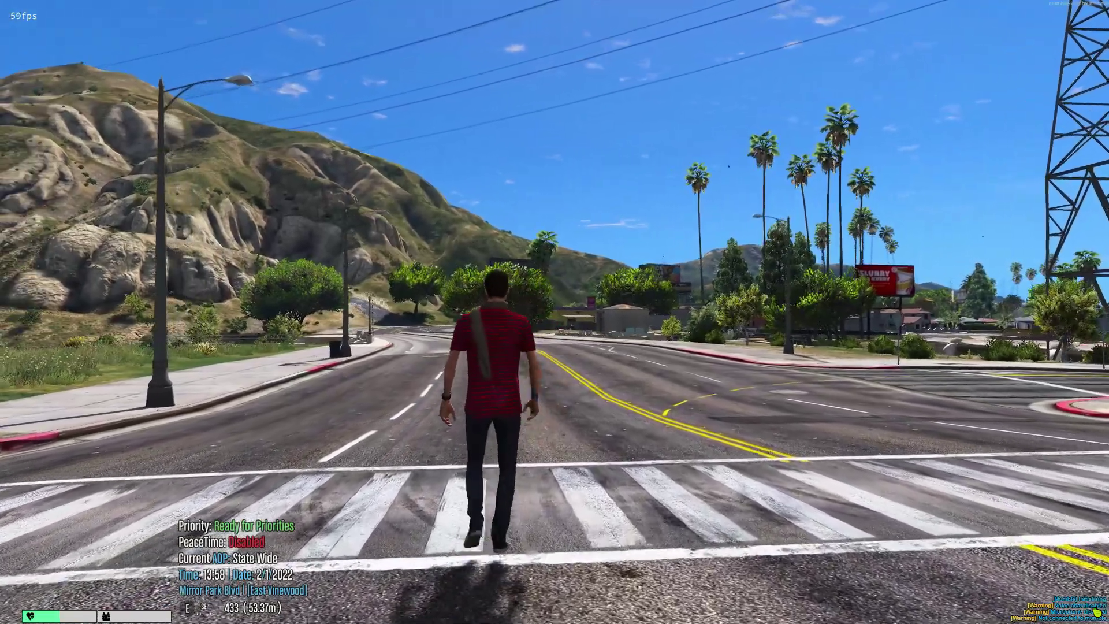
{"action": "key", "text": "w"}
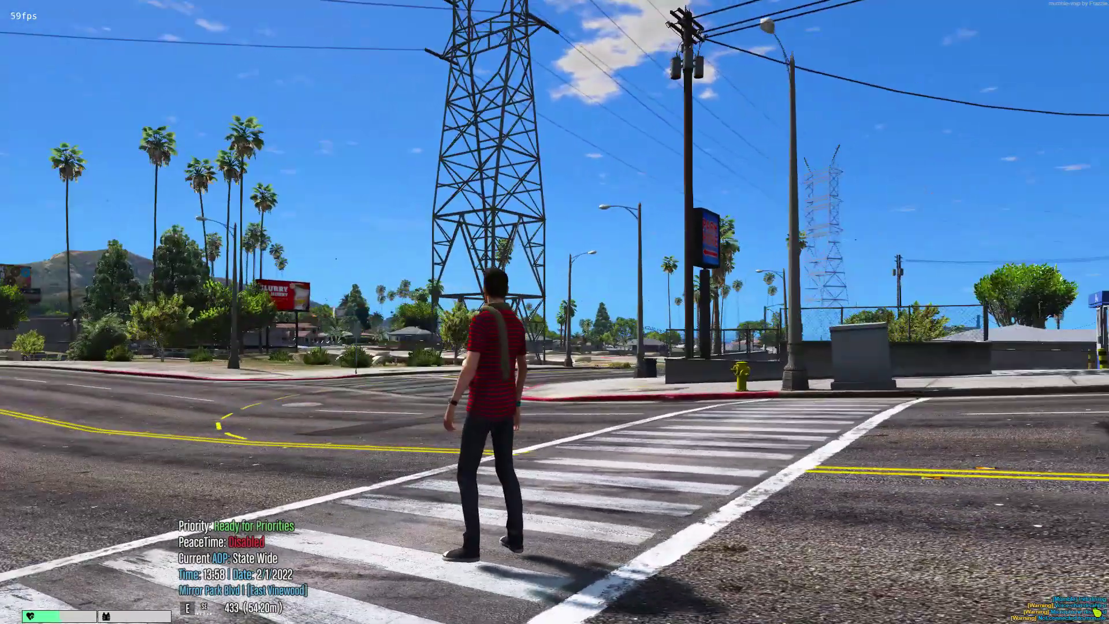